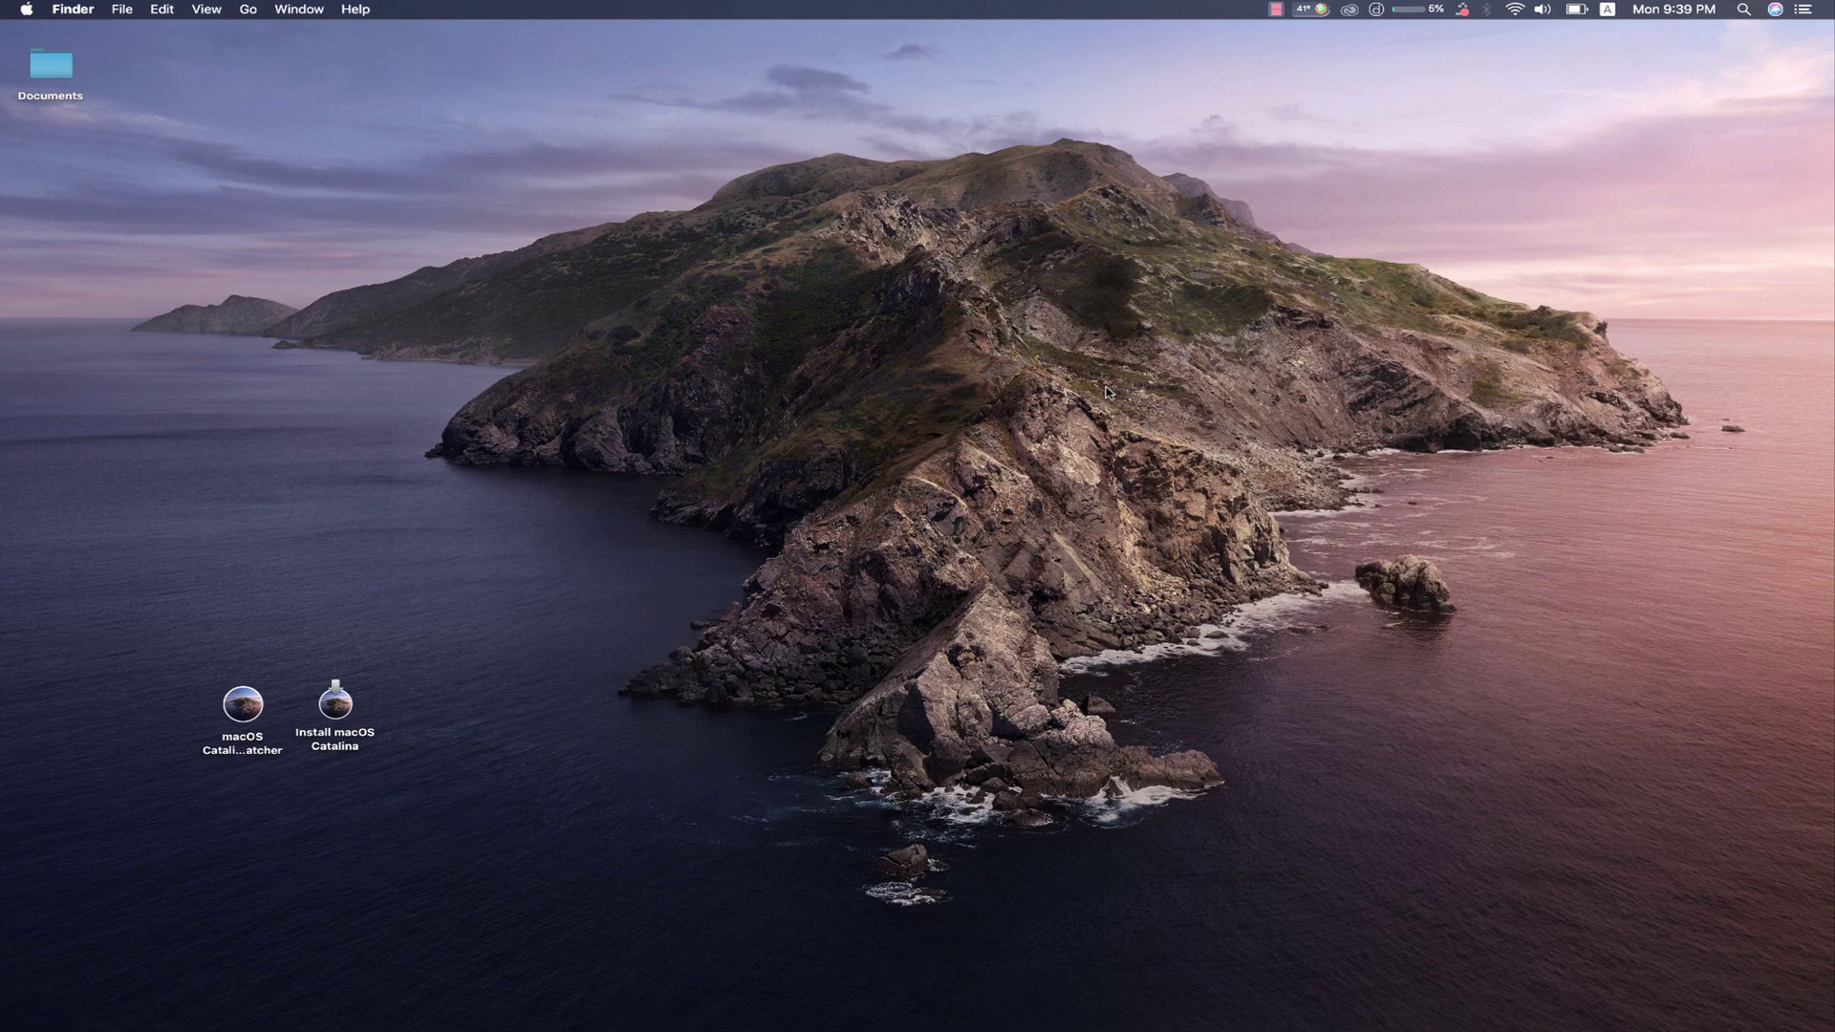
- Browse CreaTube's free LUTs and Lumix GH5s pack pages, then switch to the Catalina Patcher page
key(ctrl+Right)
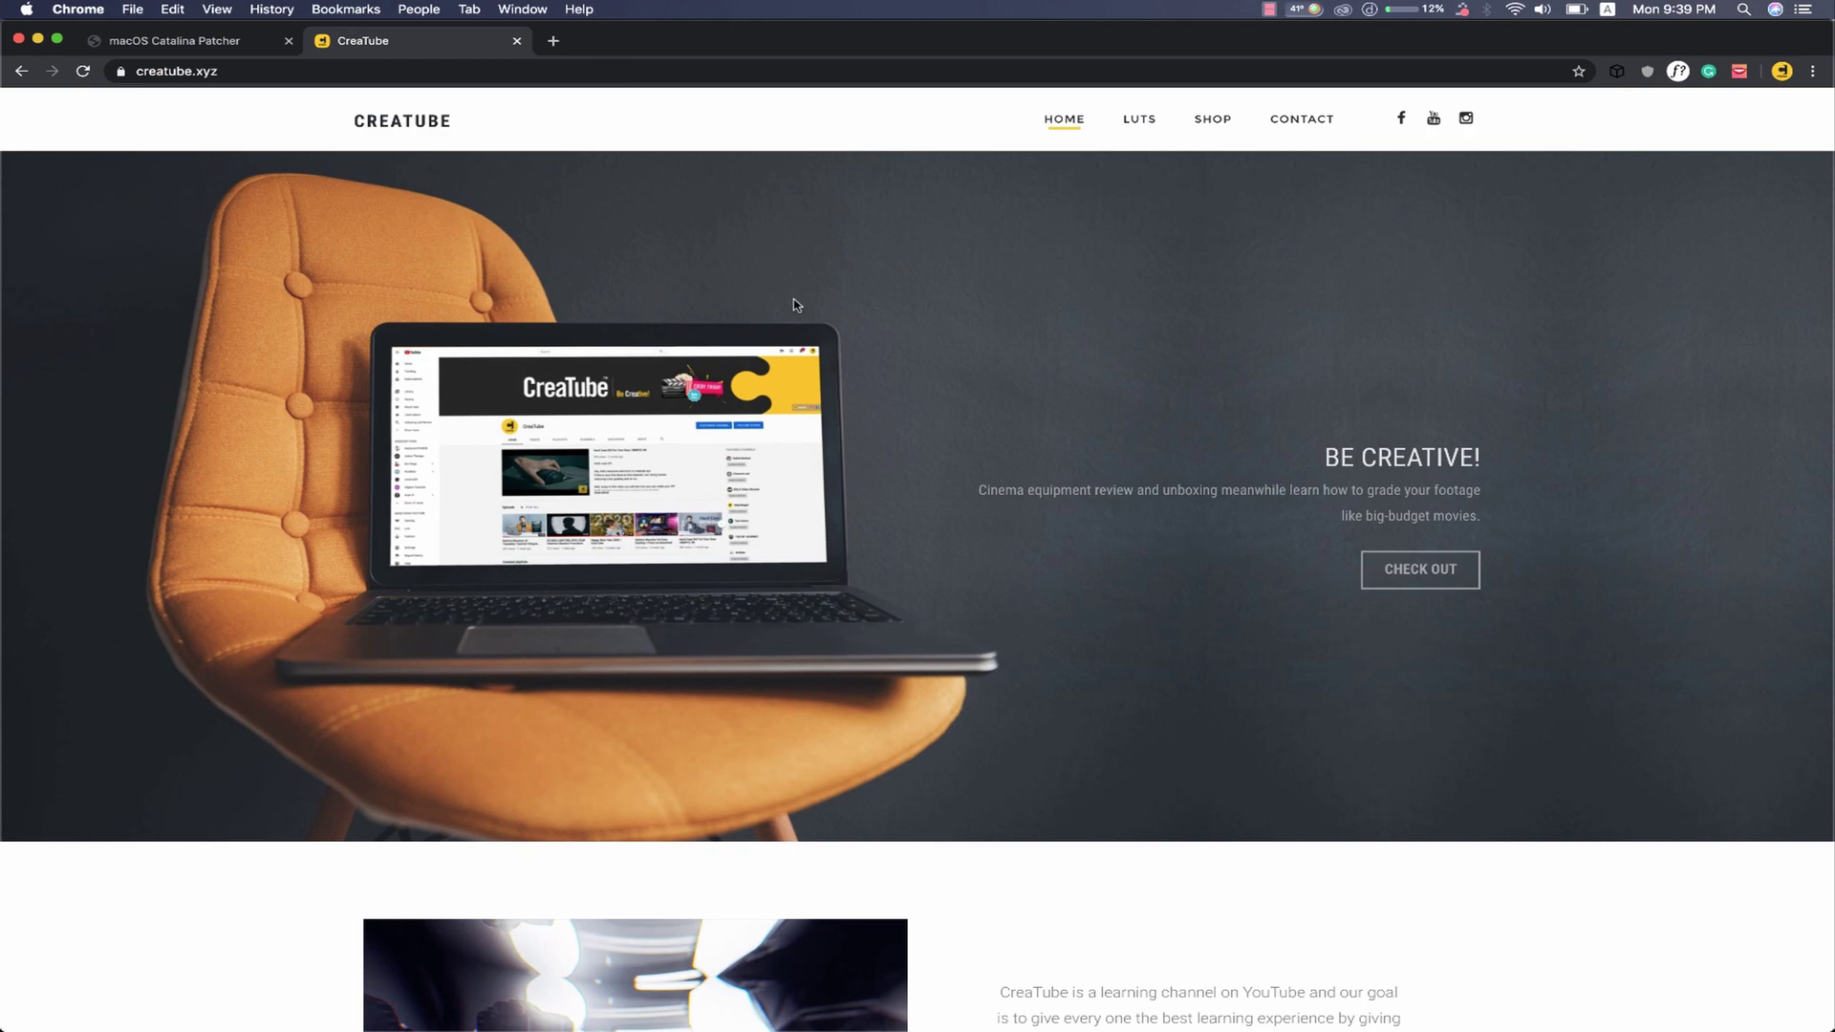
scroll(787, 465, down, 5)
scroll(787, 467, down, 3)
scroll(788, 466, down, 2)
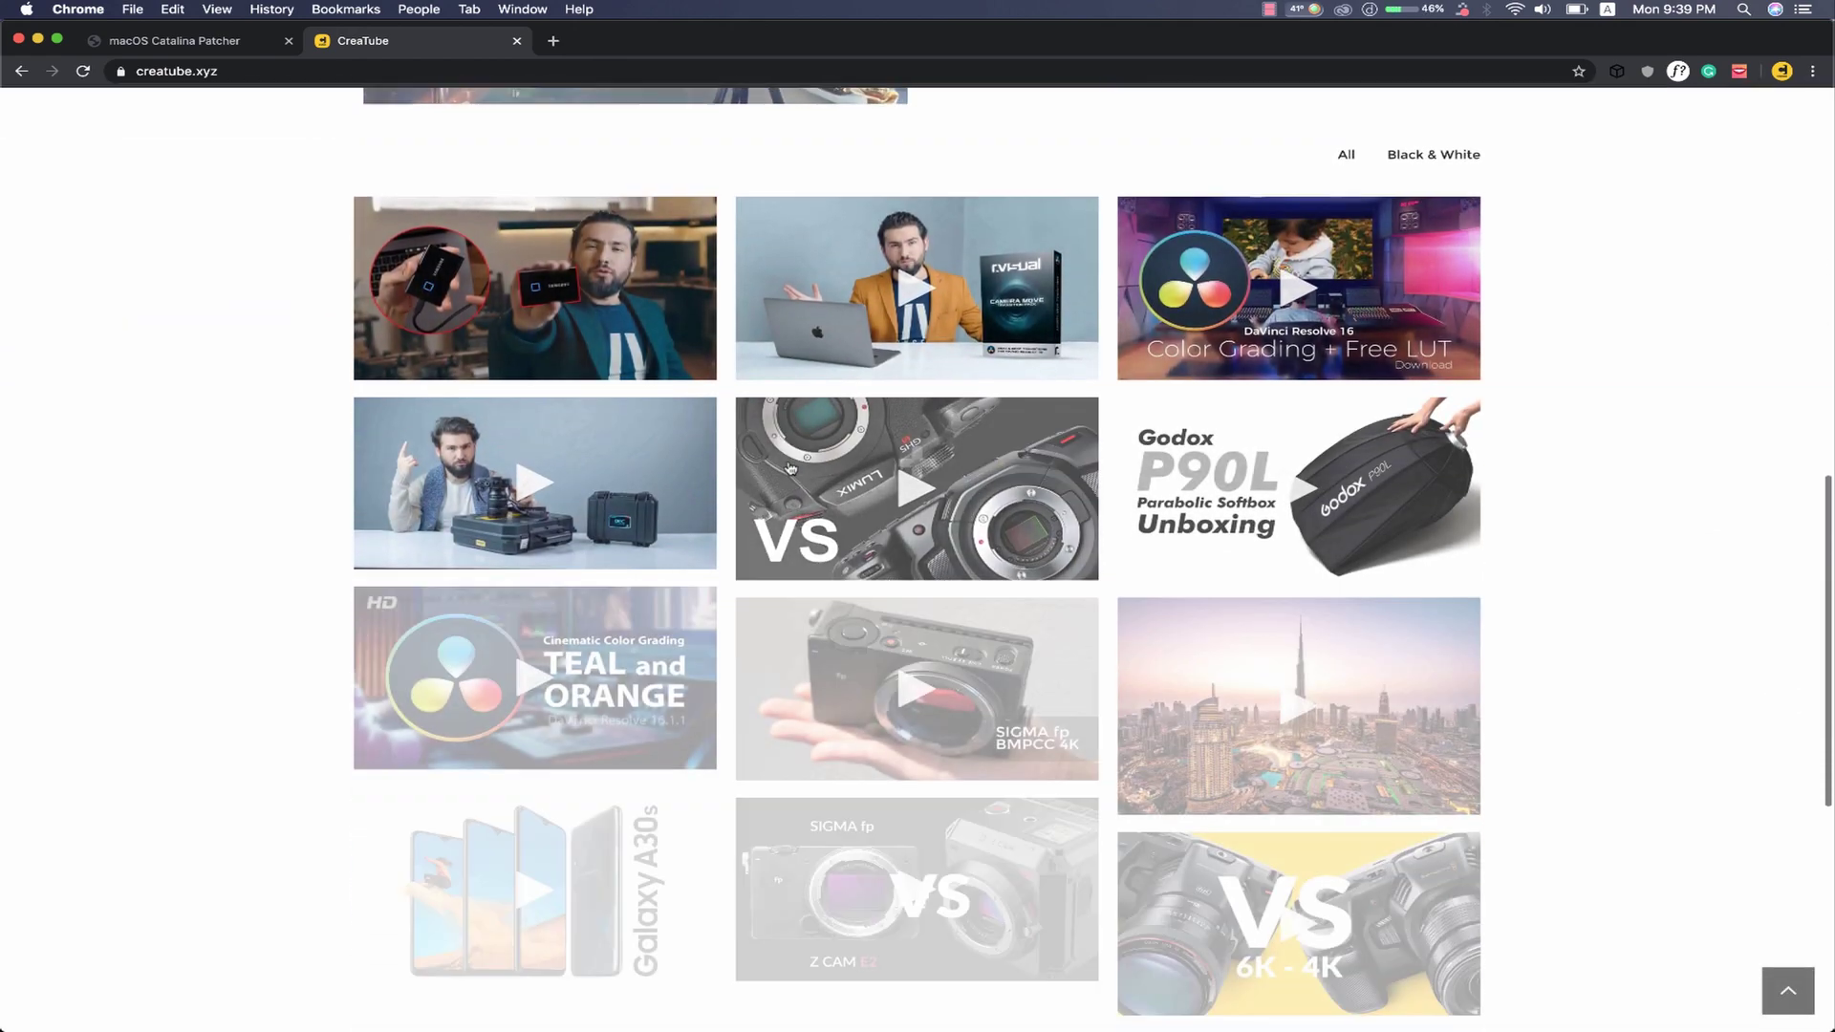
scroll(787, 465, down, 4)
scroll(1214, 291, up, 15)
click(1138, 133)
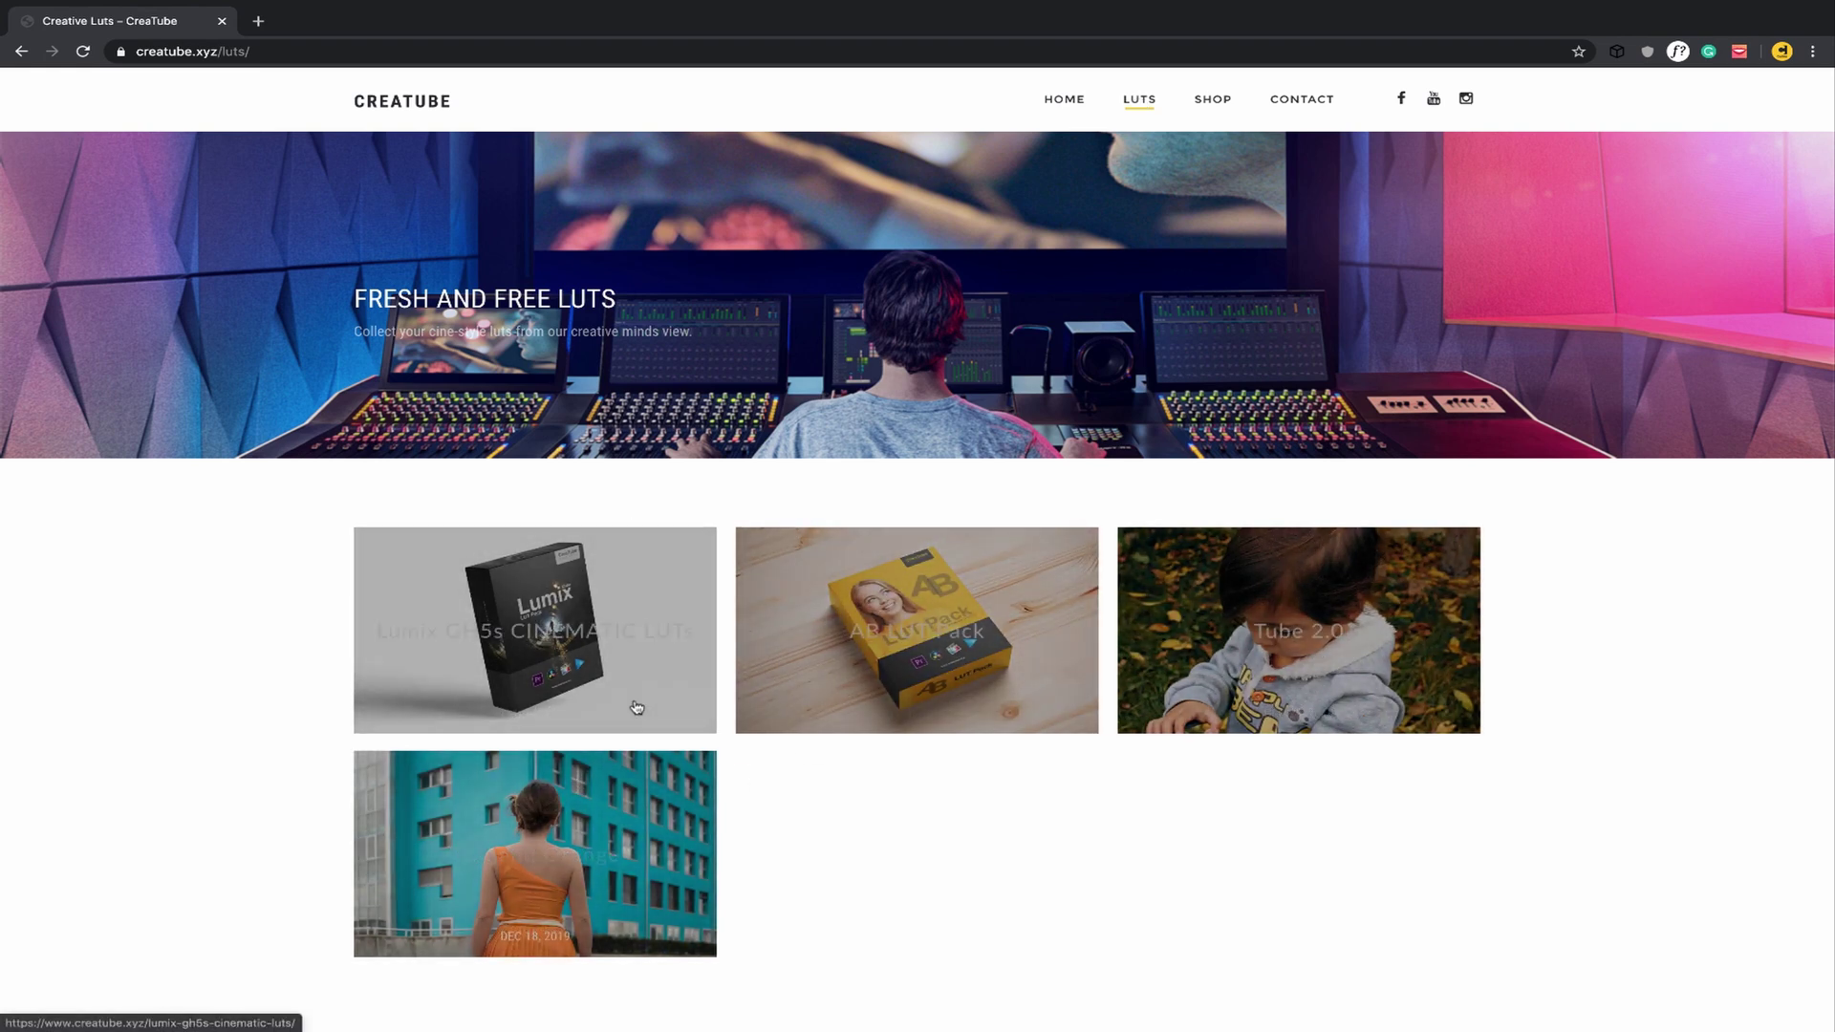
click(797, 569)
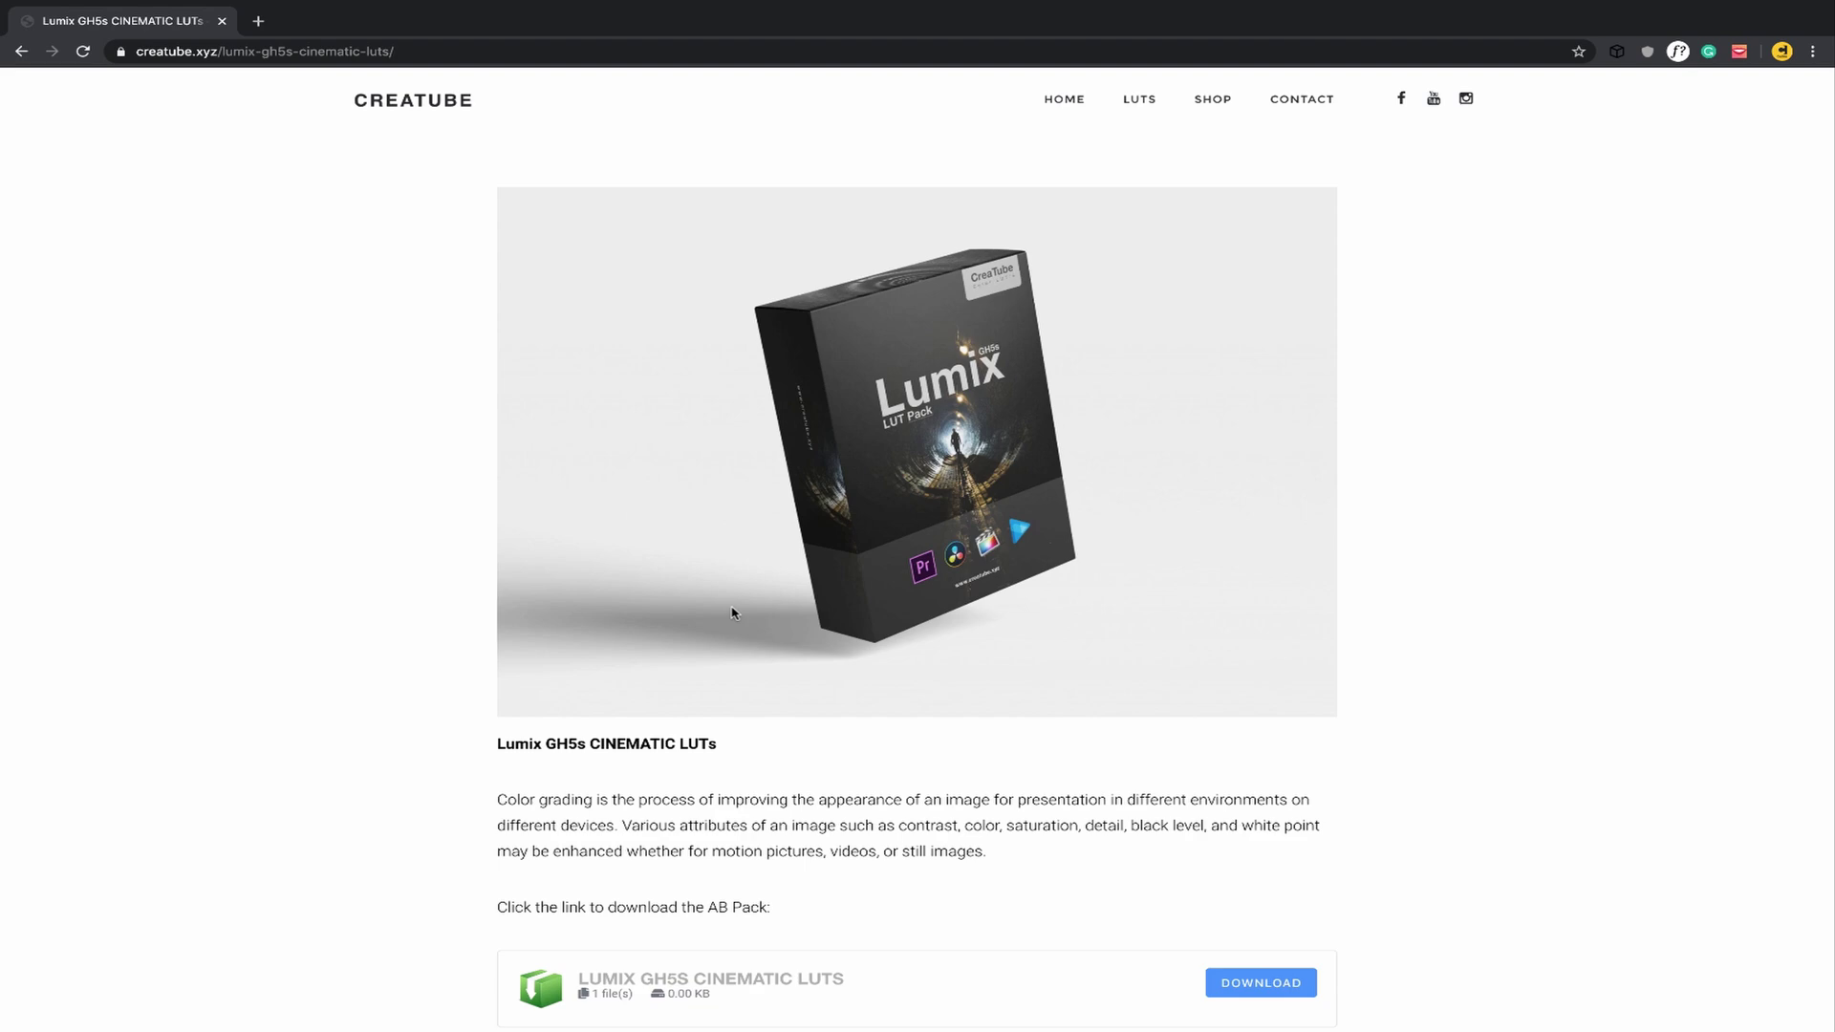
scroll(750, 630, down, 1)
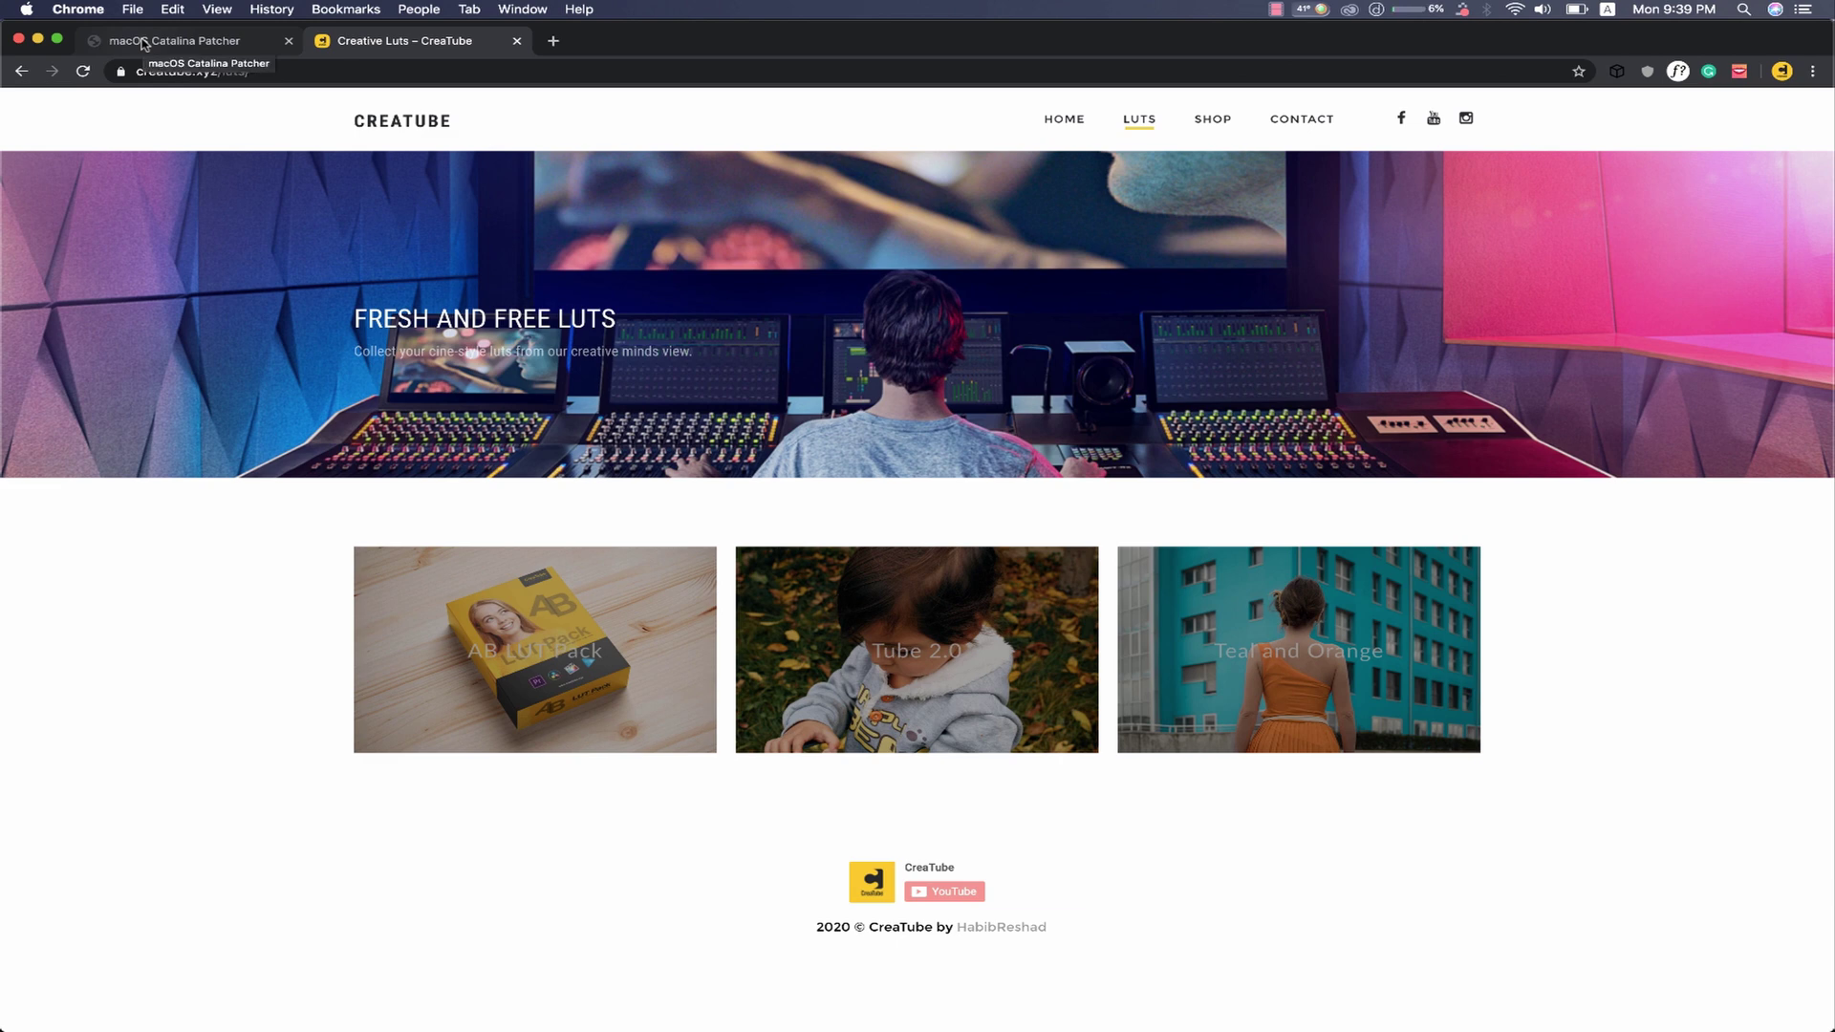
click(143, 43)
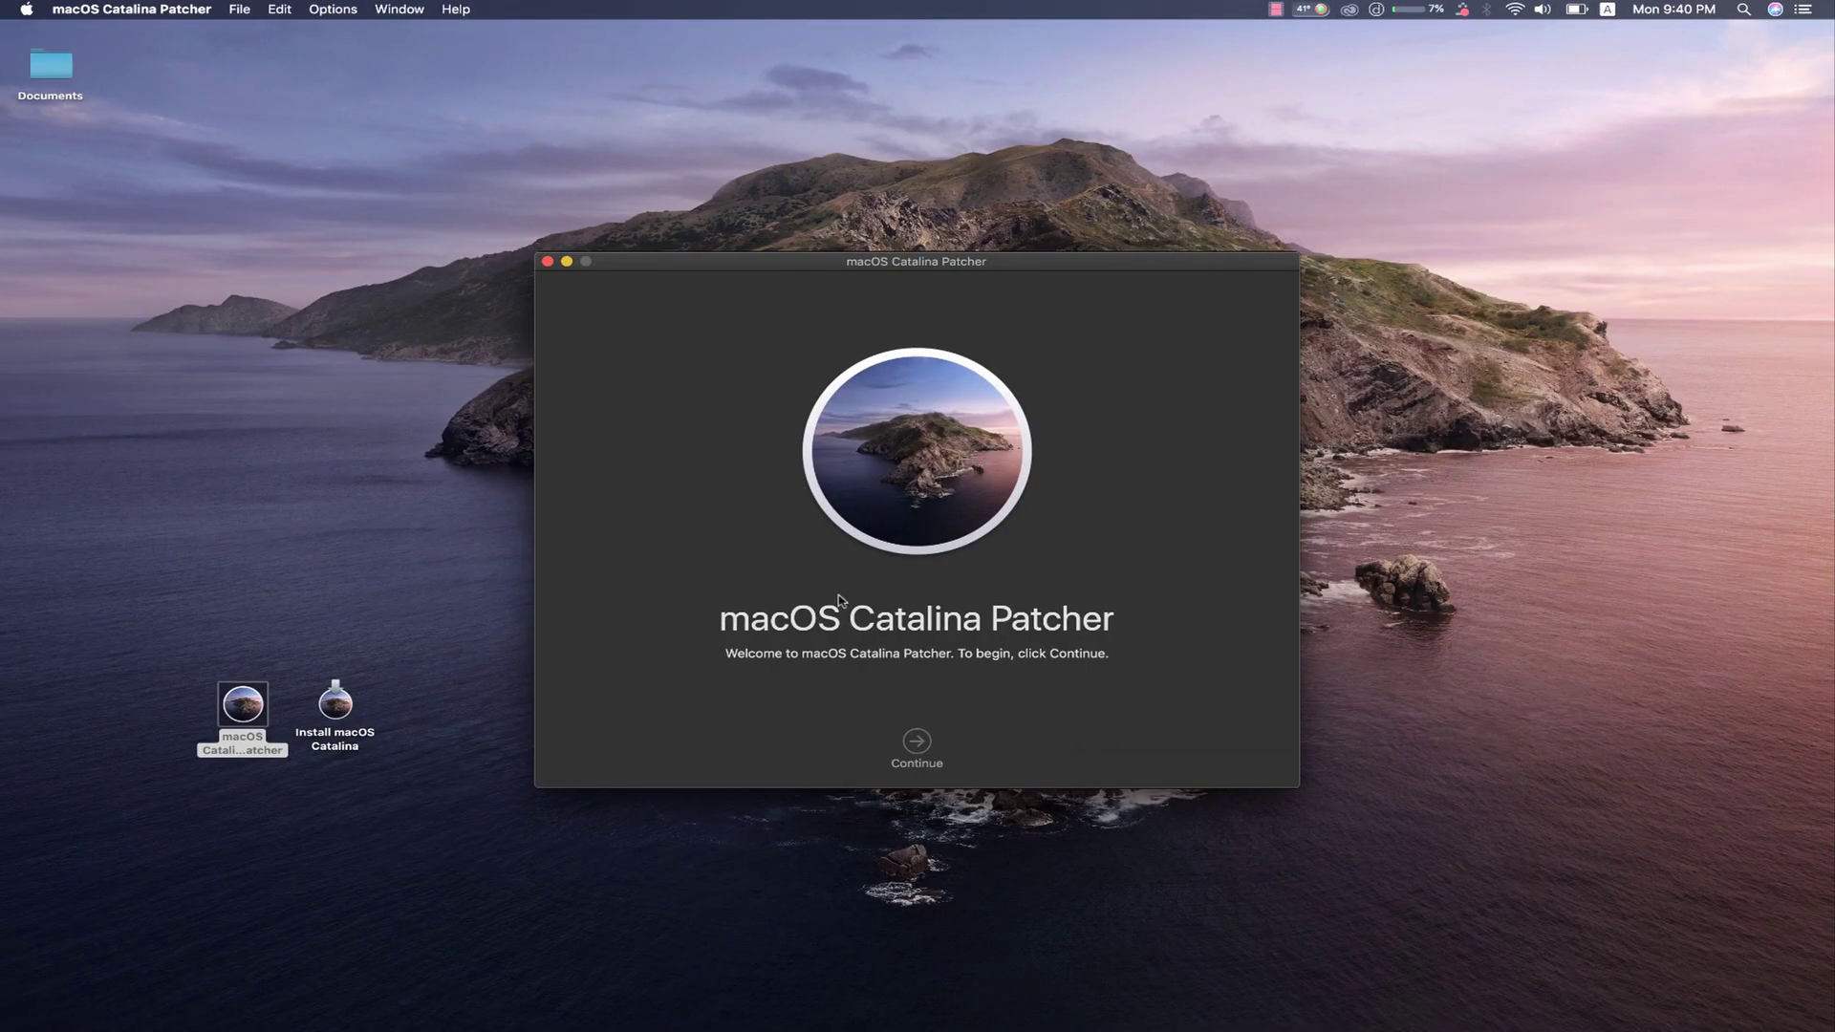
- Start a Download a Copy attempt and keep the existing installer at the Installer Exists prompt
click(917, 738)
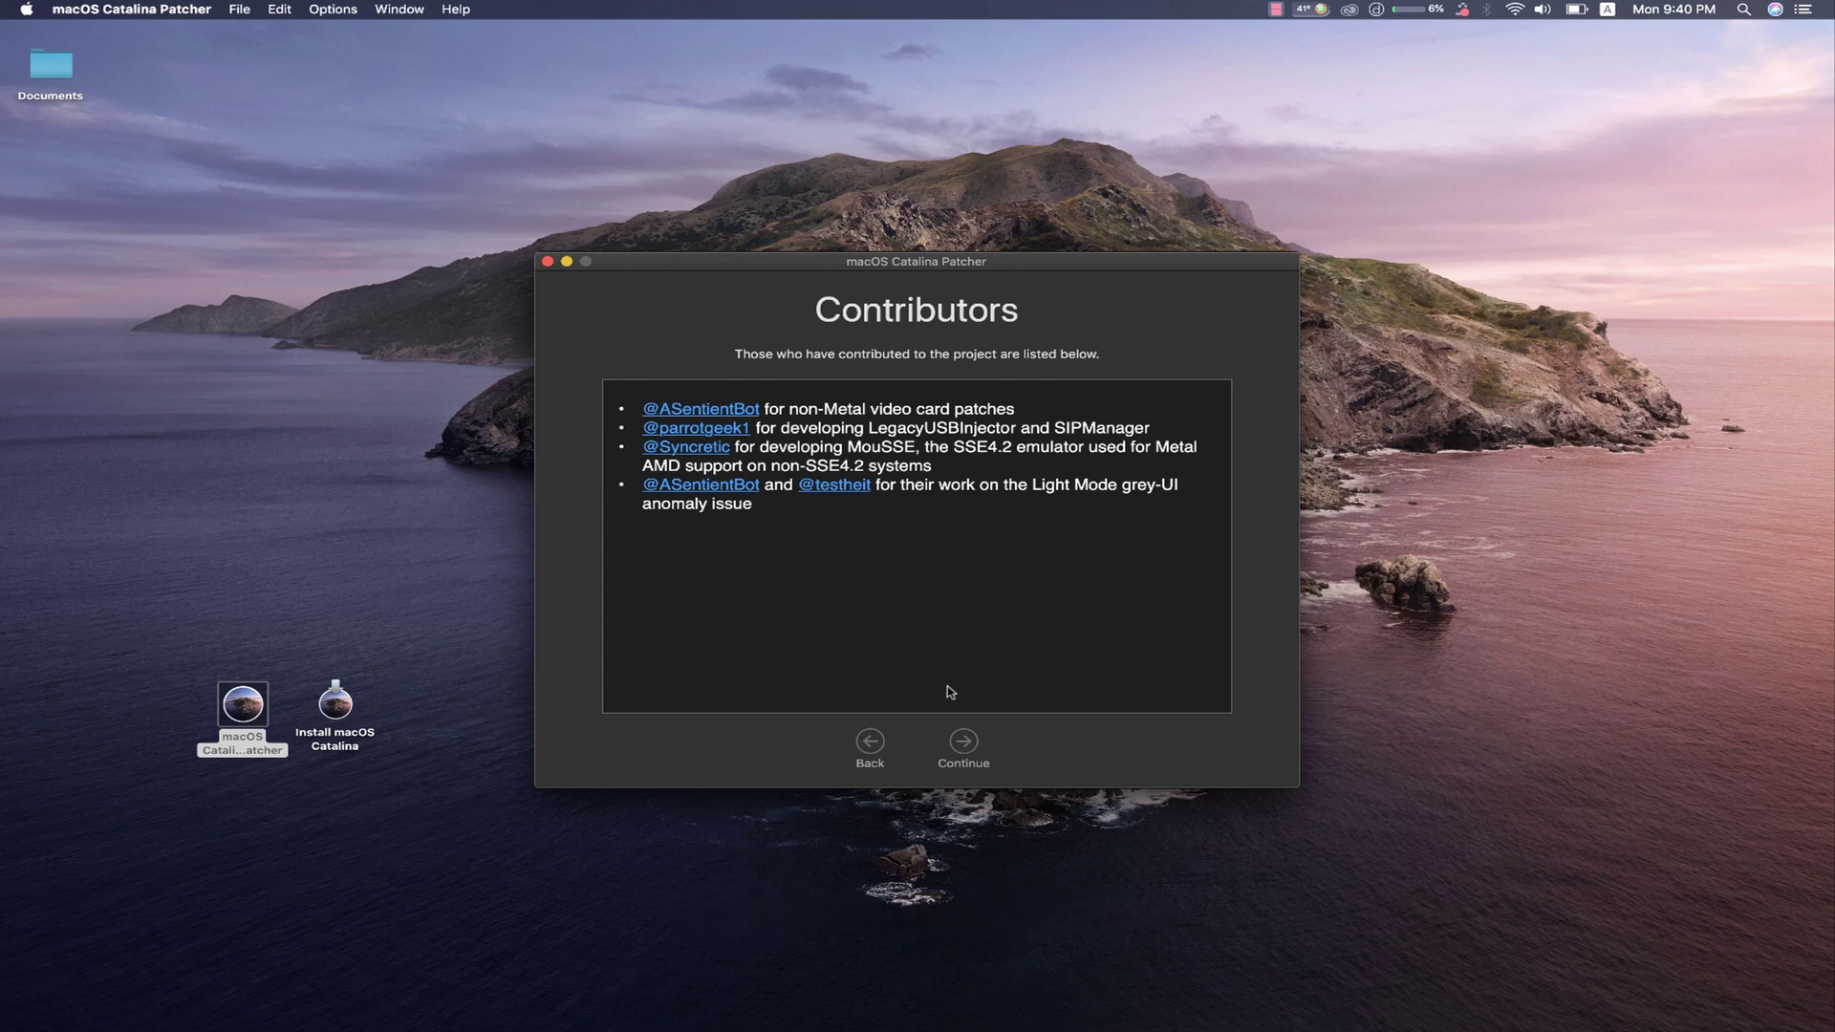
click(977, 763)
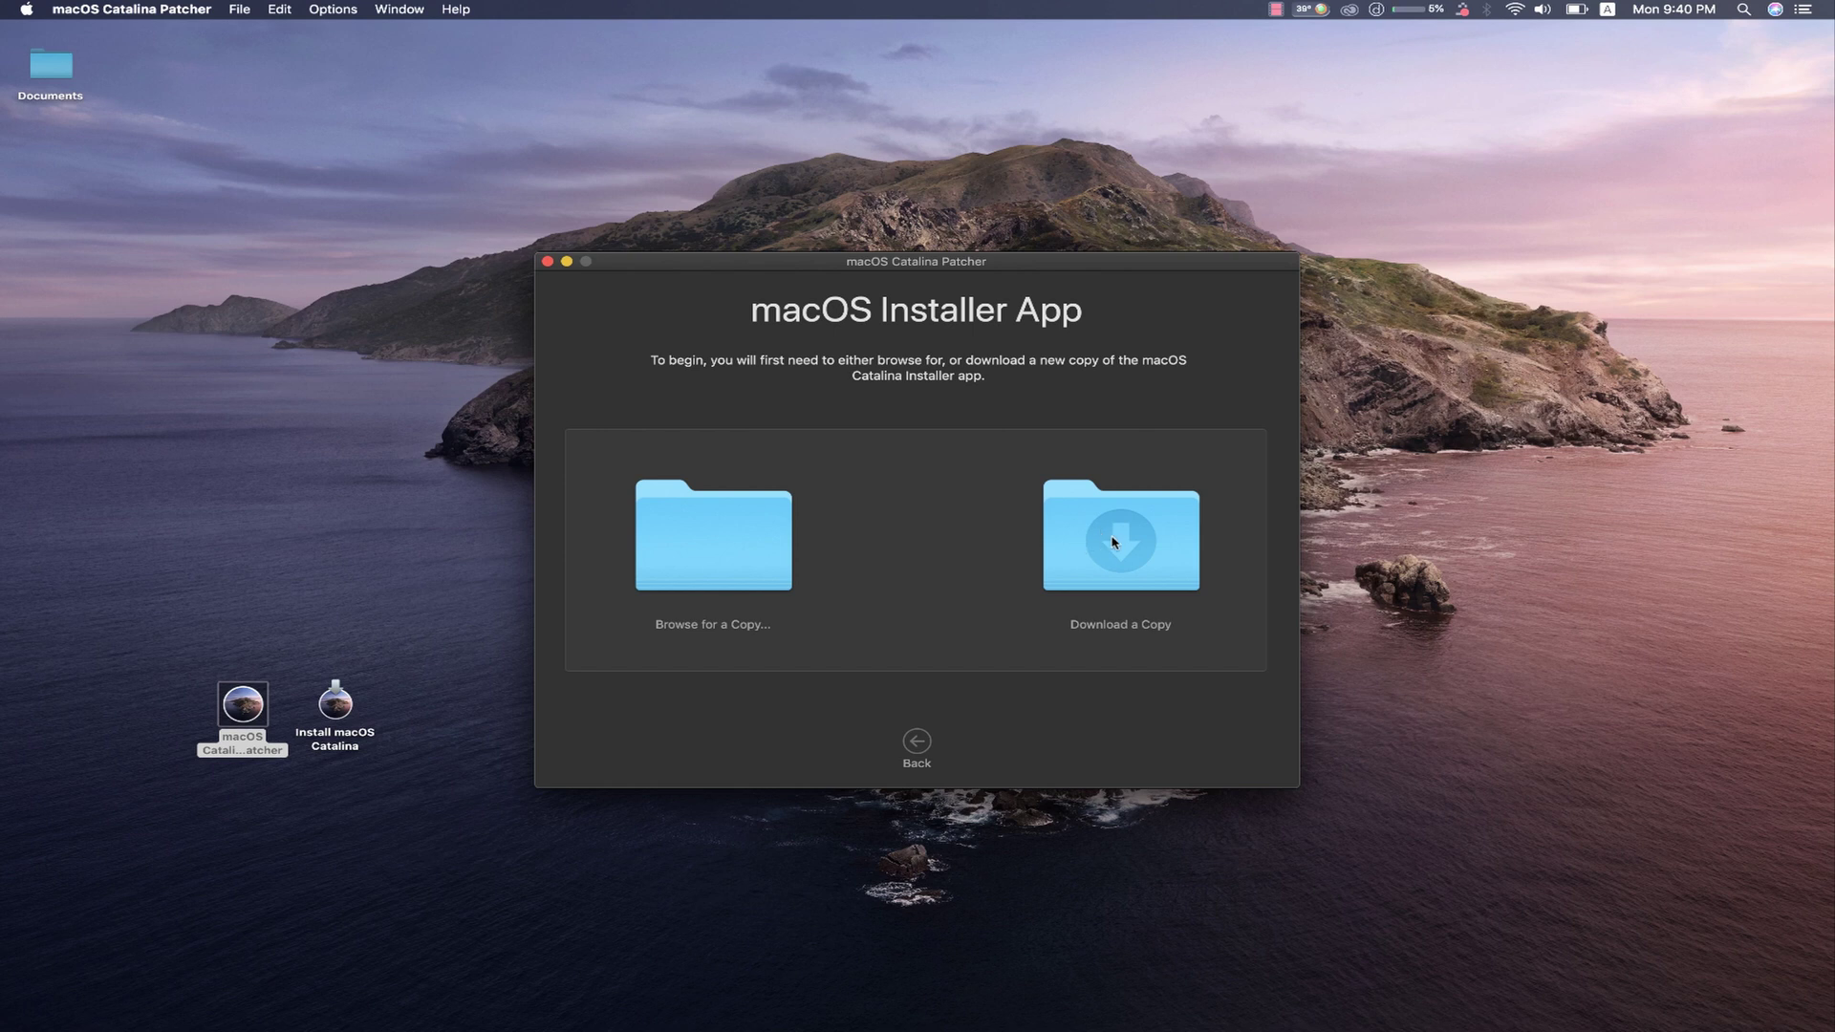
click(1108, 552)
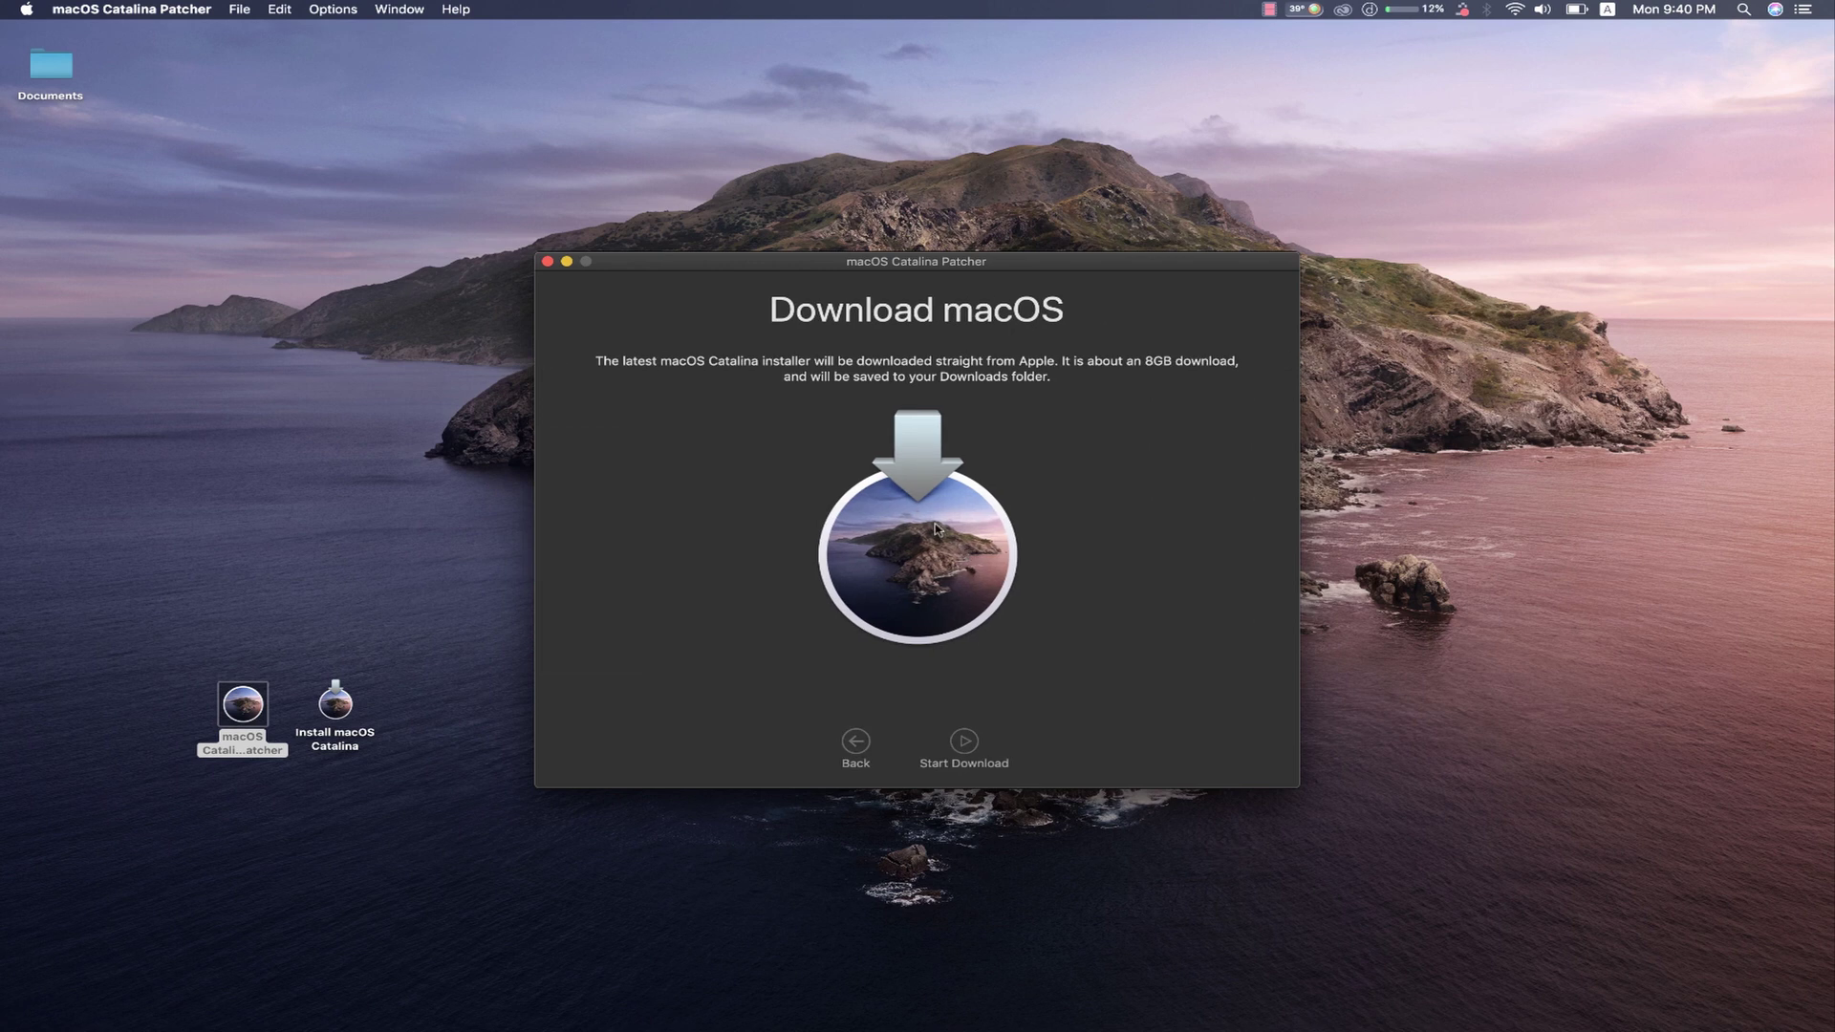
click(965, 745)
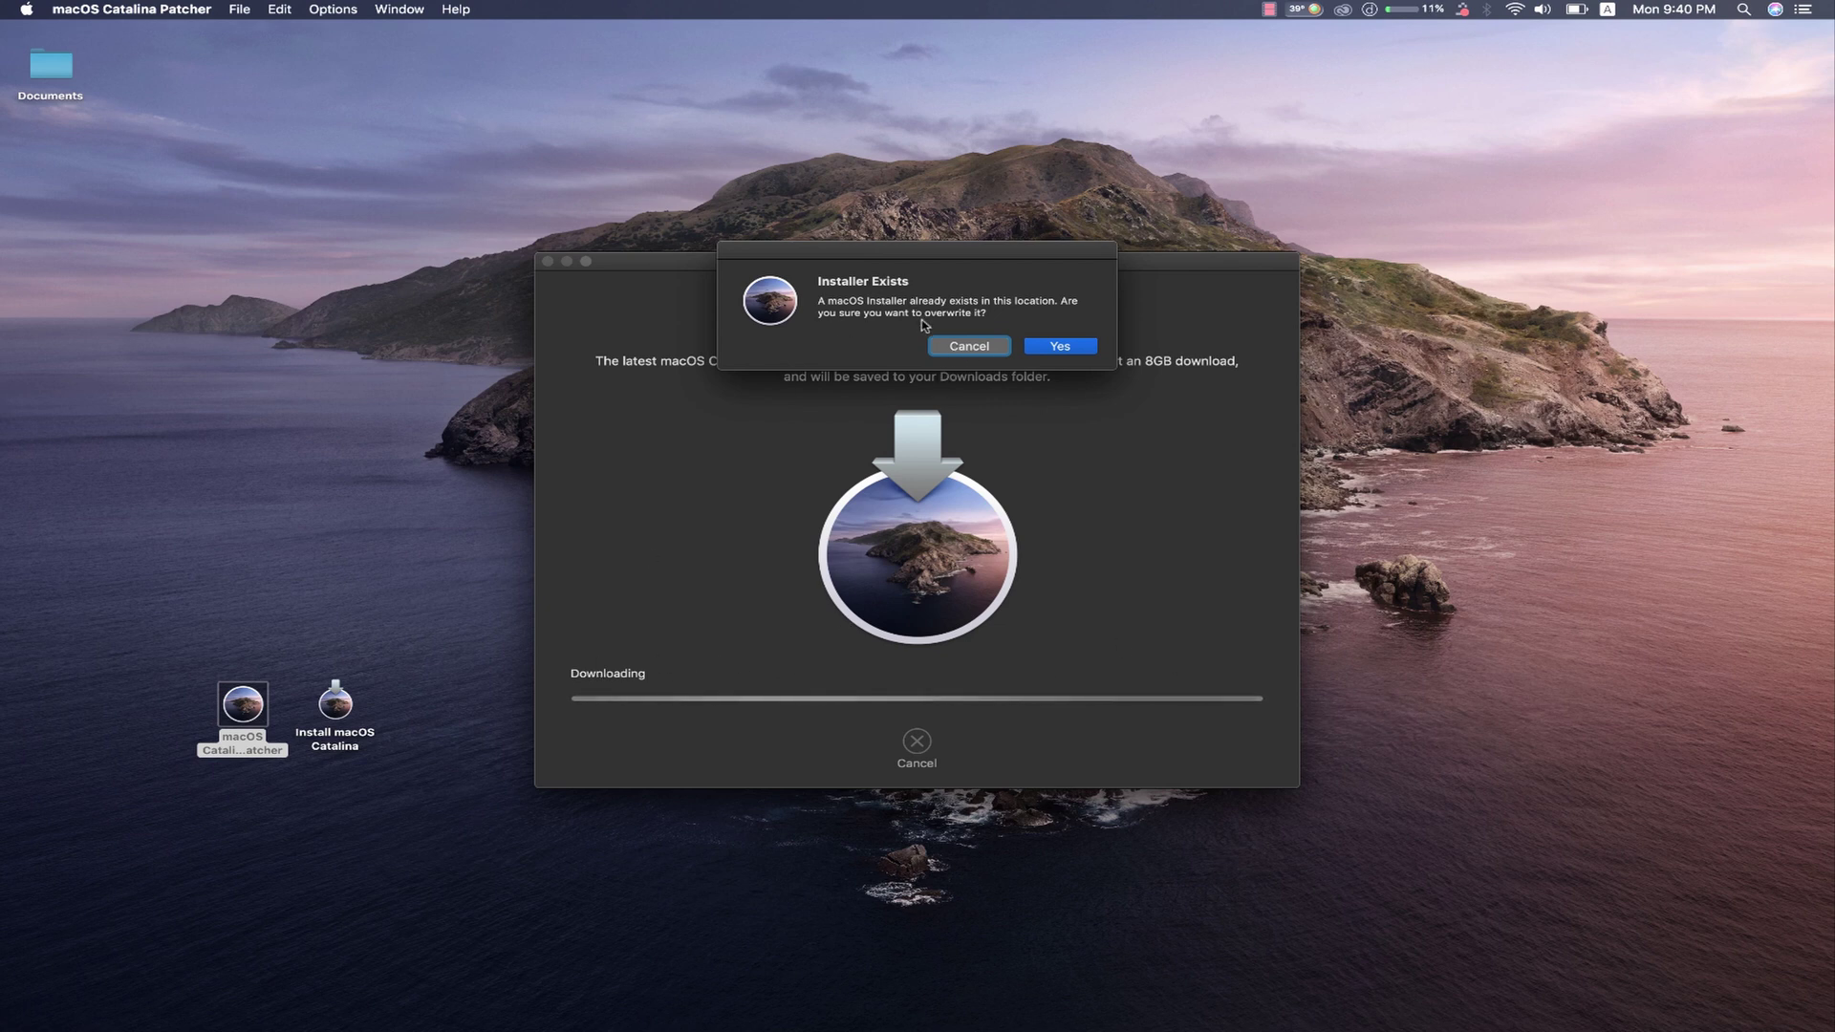
click(970, 346)
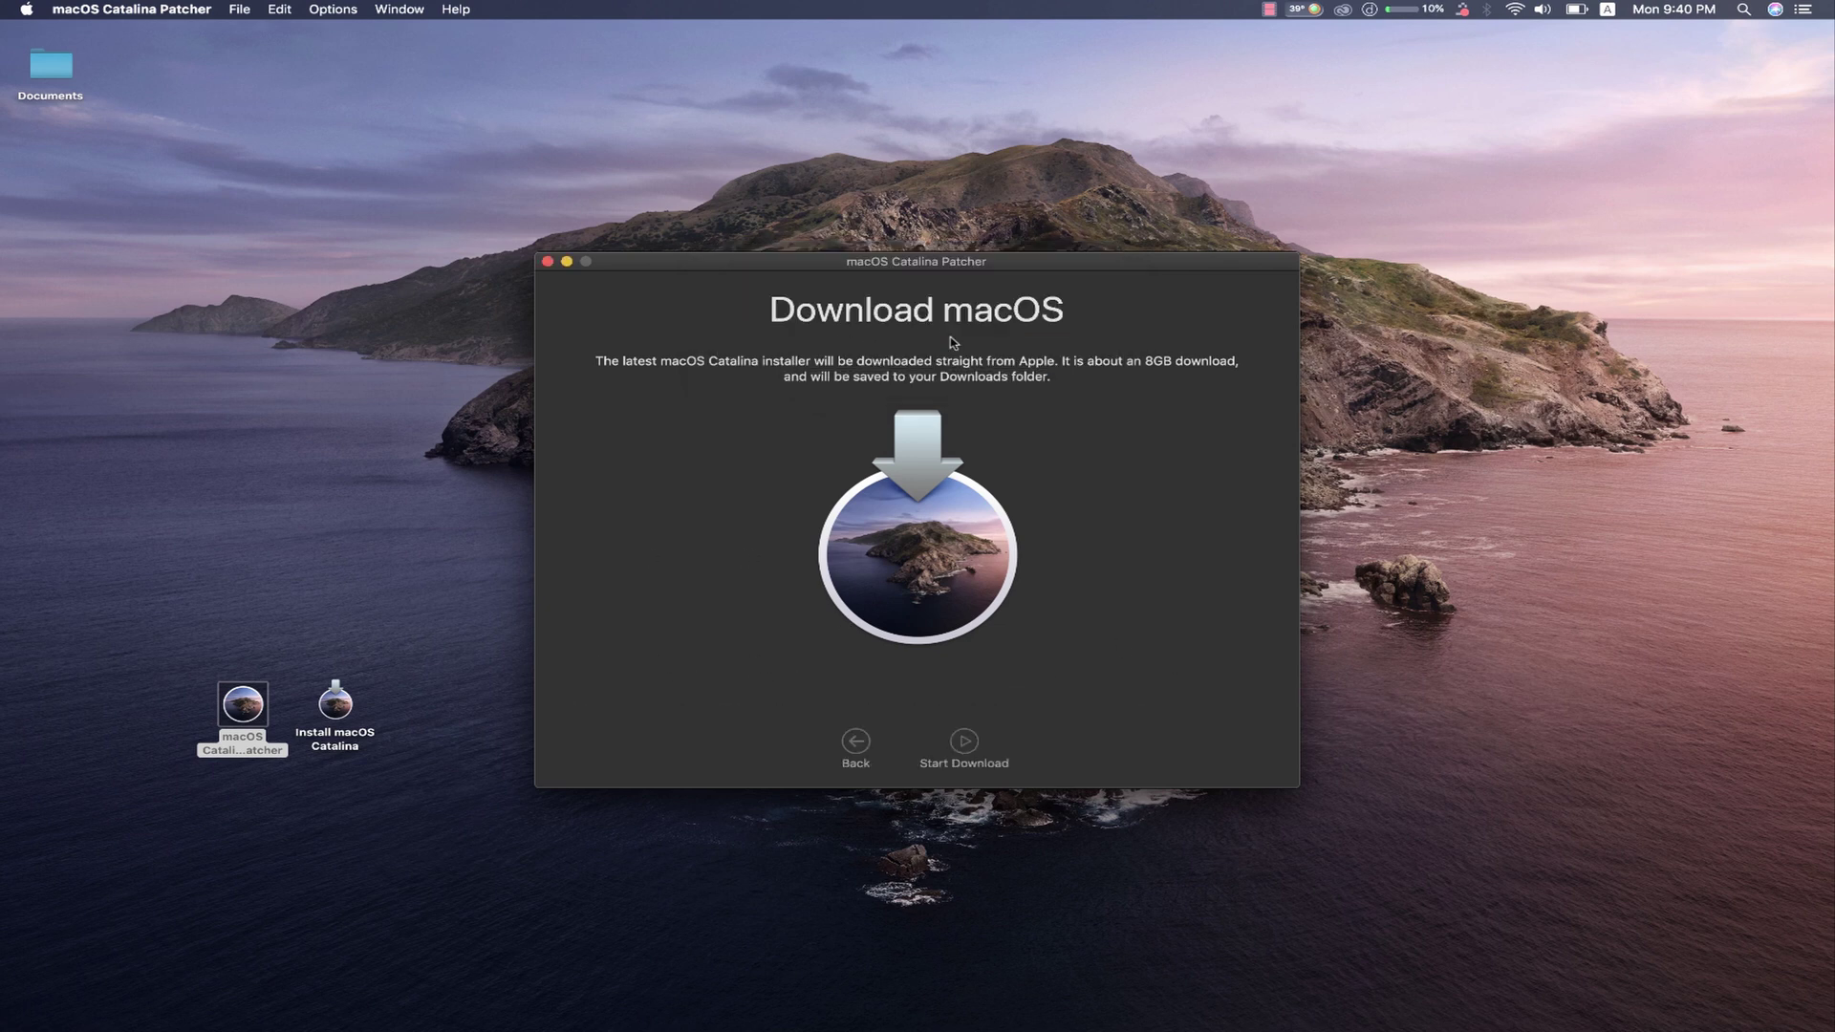
- Quit the patcher and check Install macOS Catalina's info (8.17 GB, version 15.3)
click(546, 263)
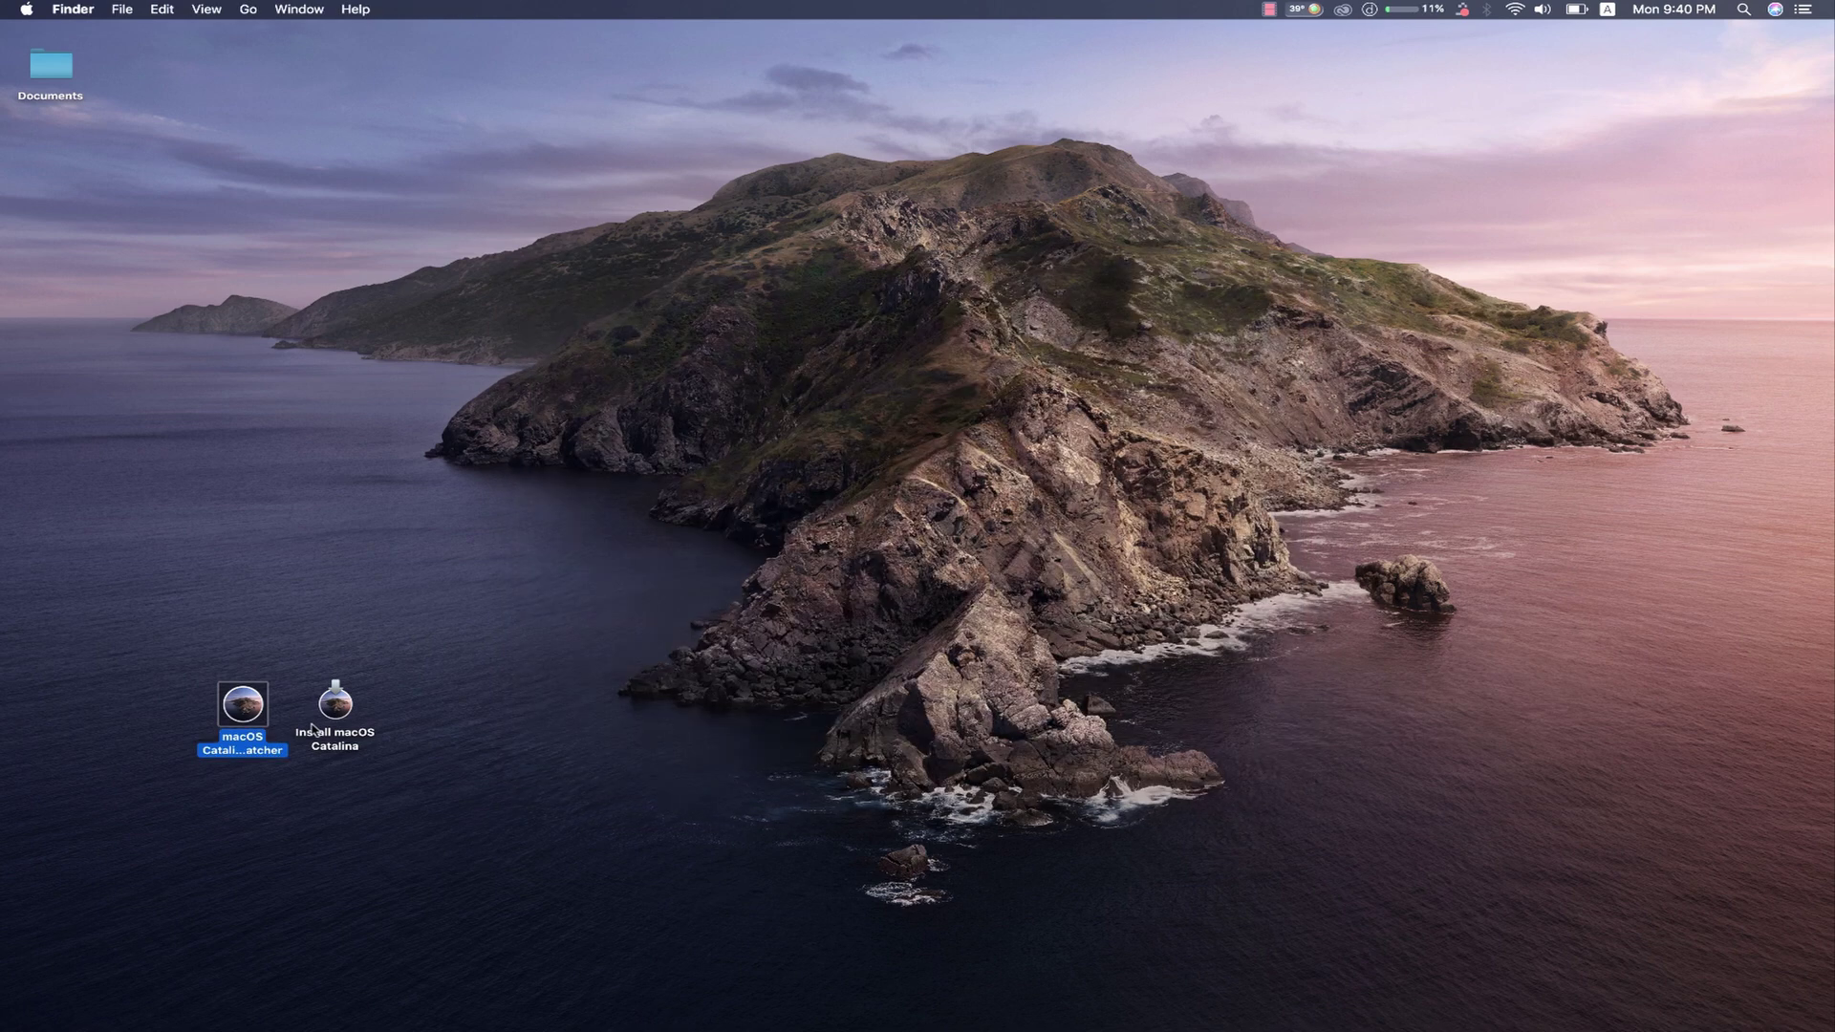
click(331, 718)
right_click(330, 718)
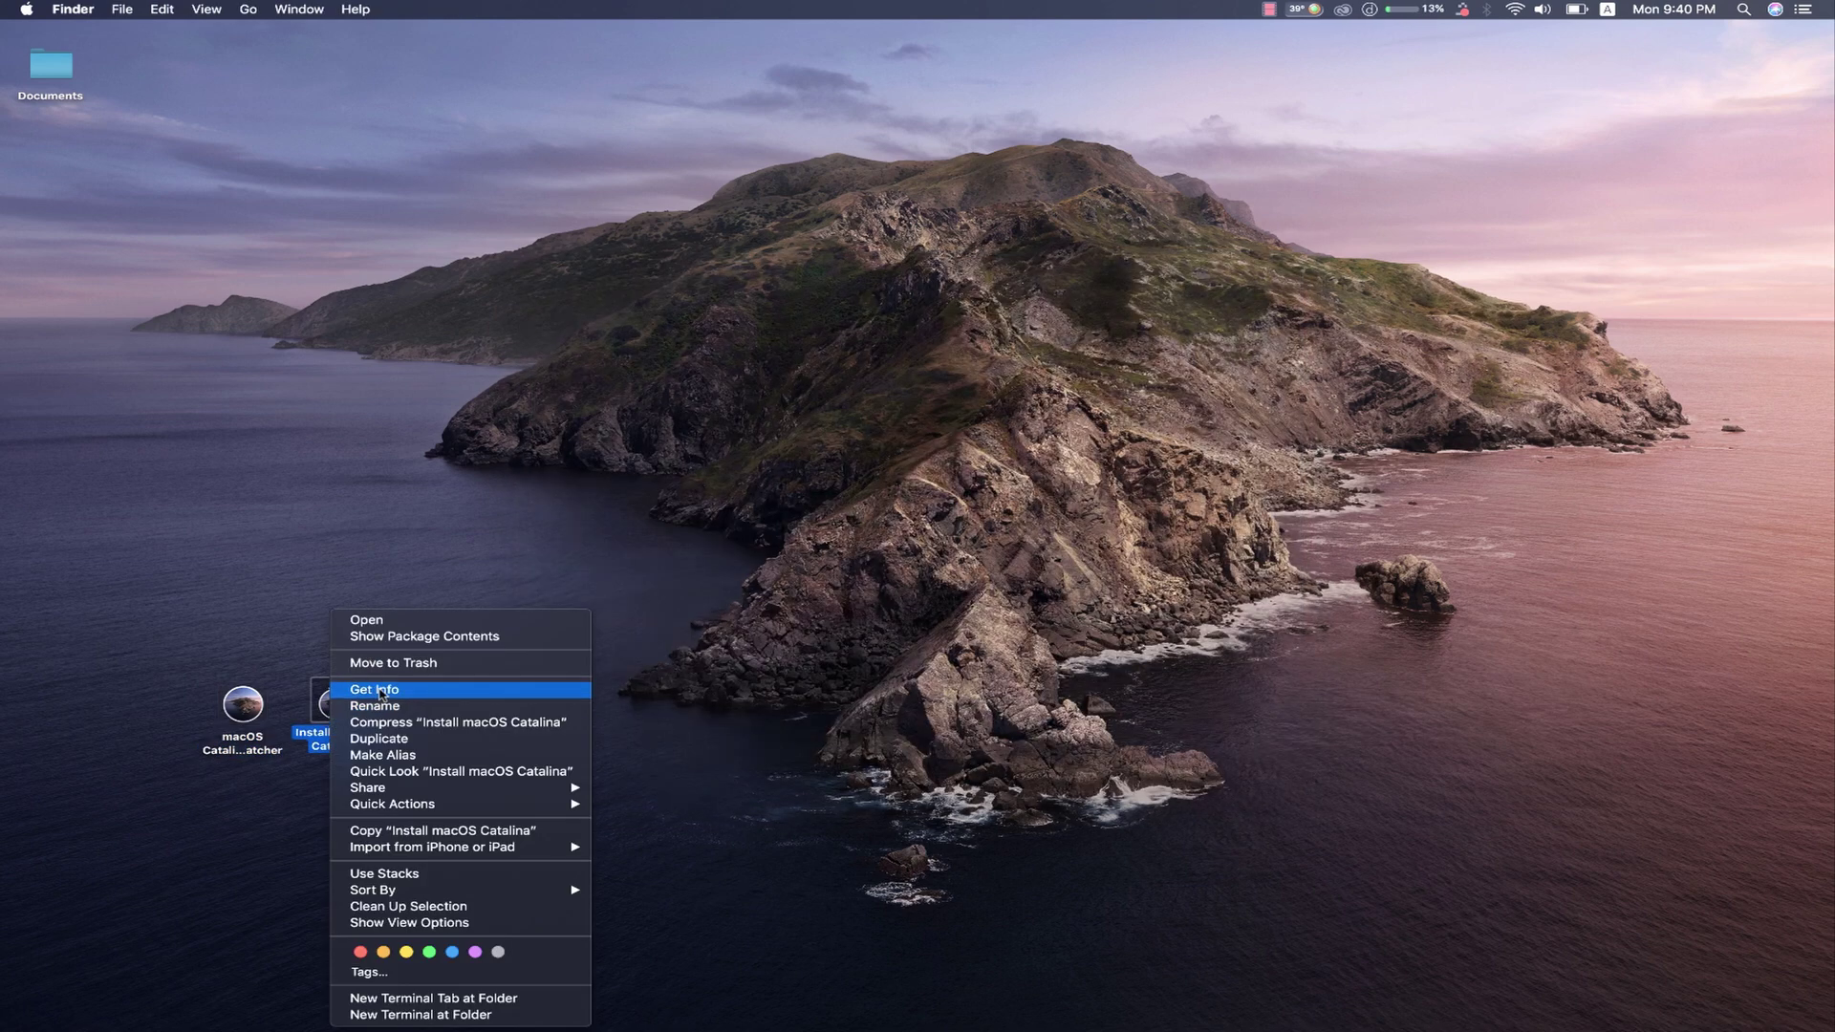
click(376, 693)
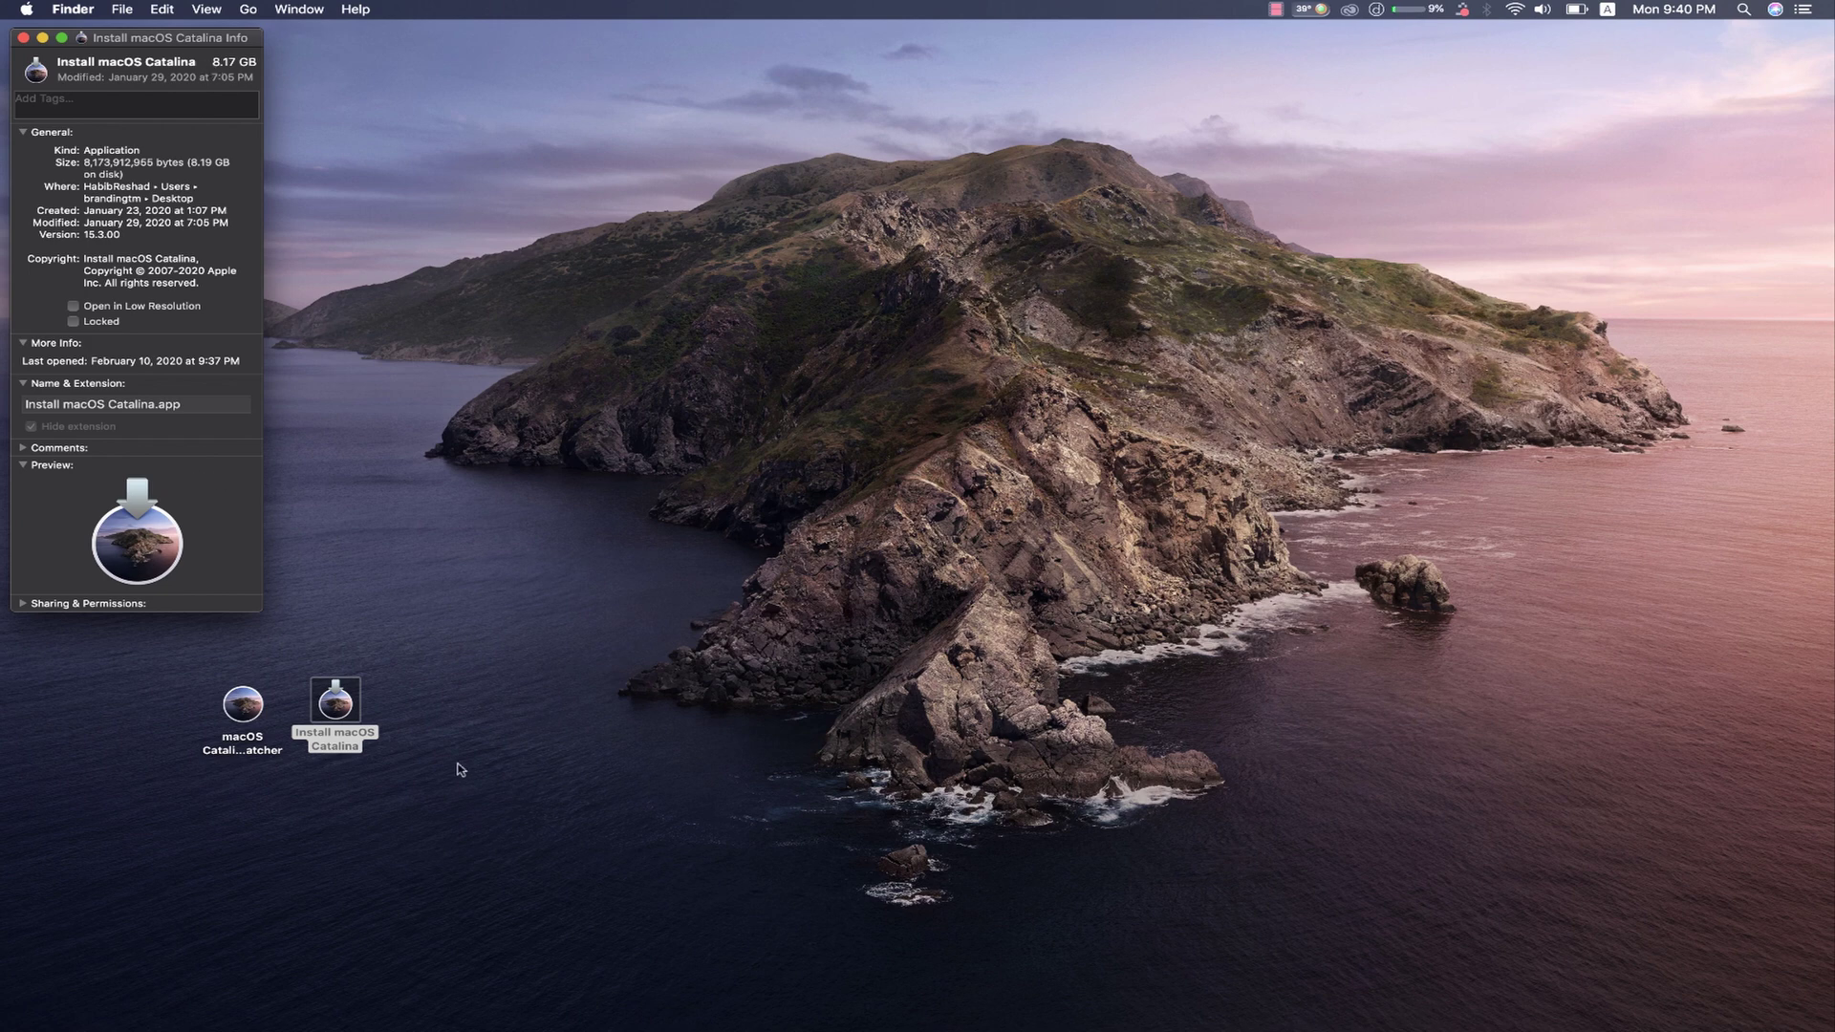
key(super+w)
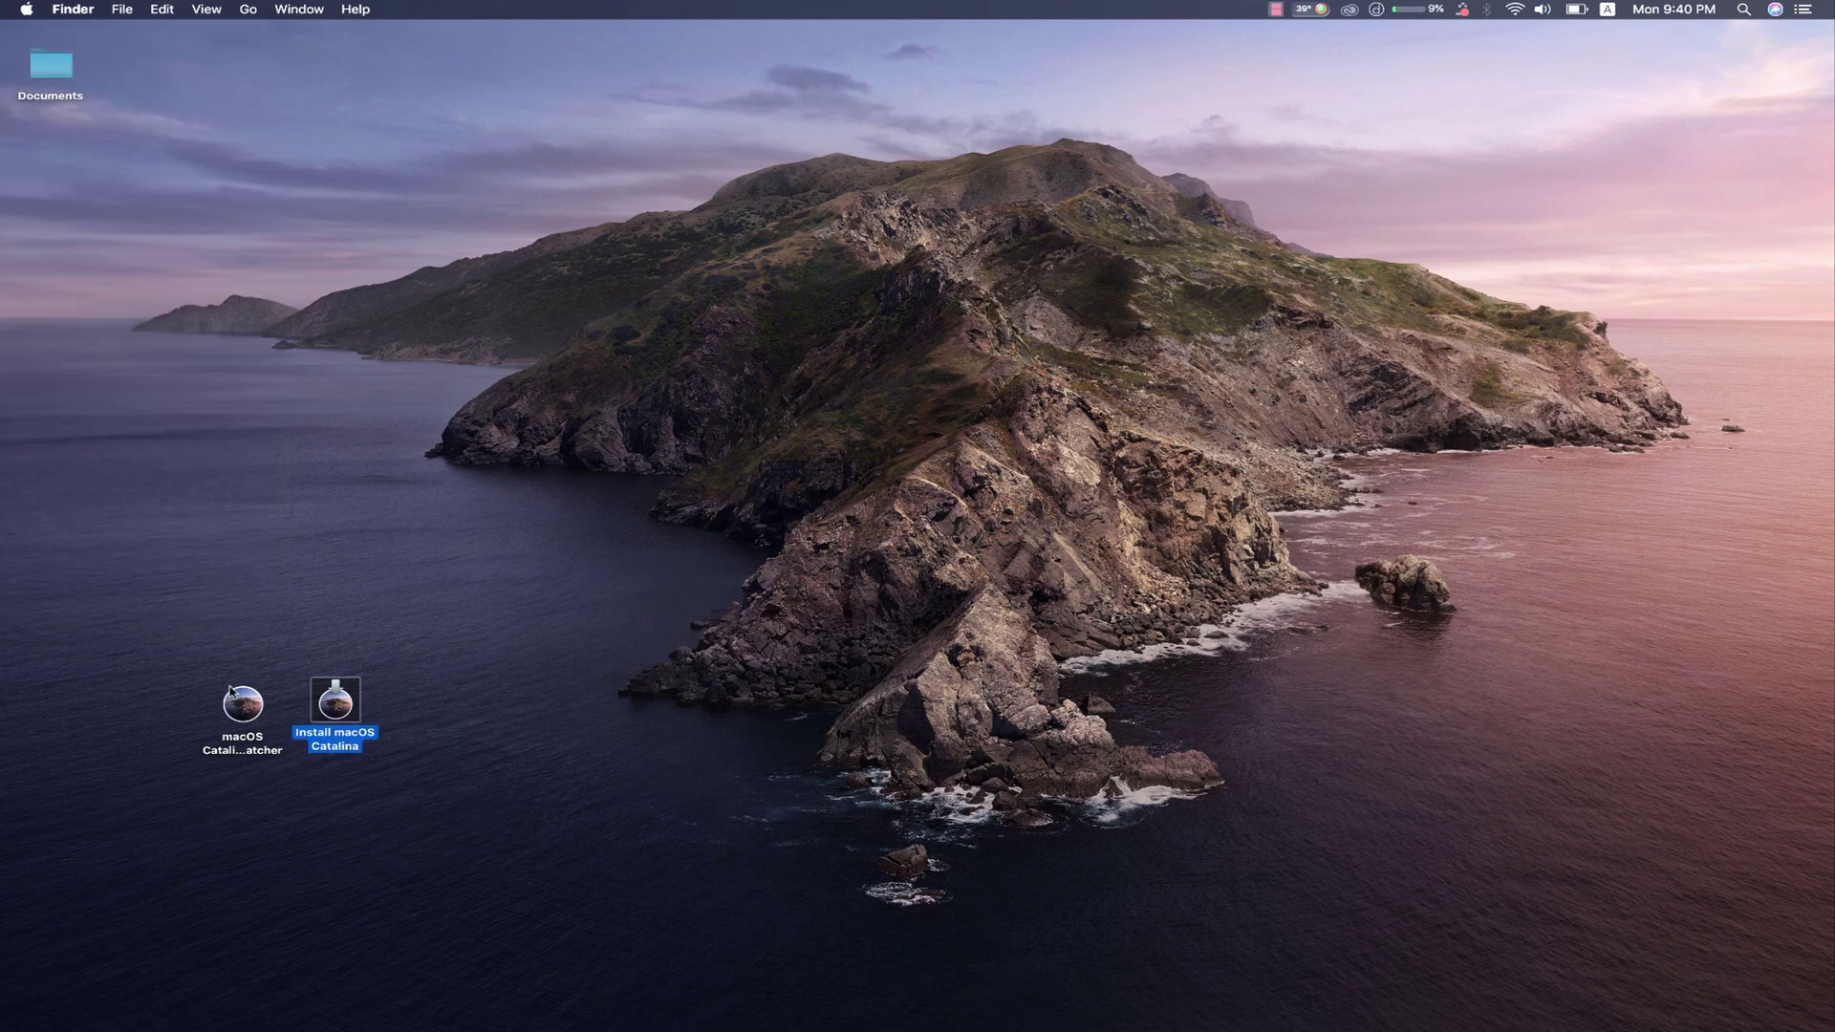
click(239, 708)
- Relaunch macOS Catalina Patcher and advance past the welcome and contributors screens
double_click(240, 709)
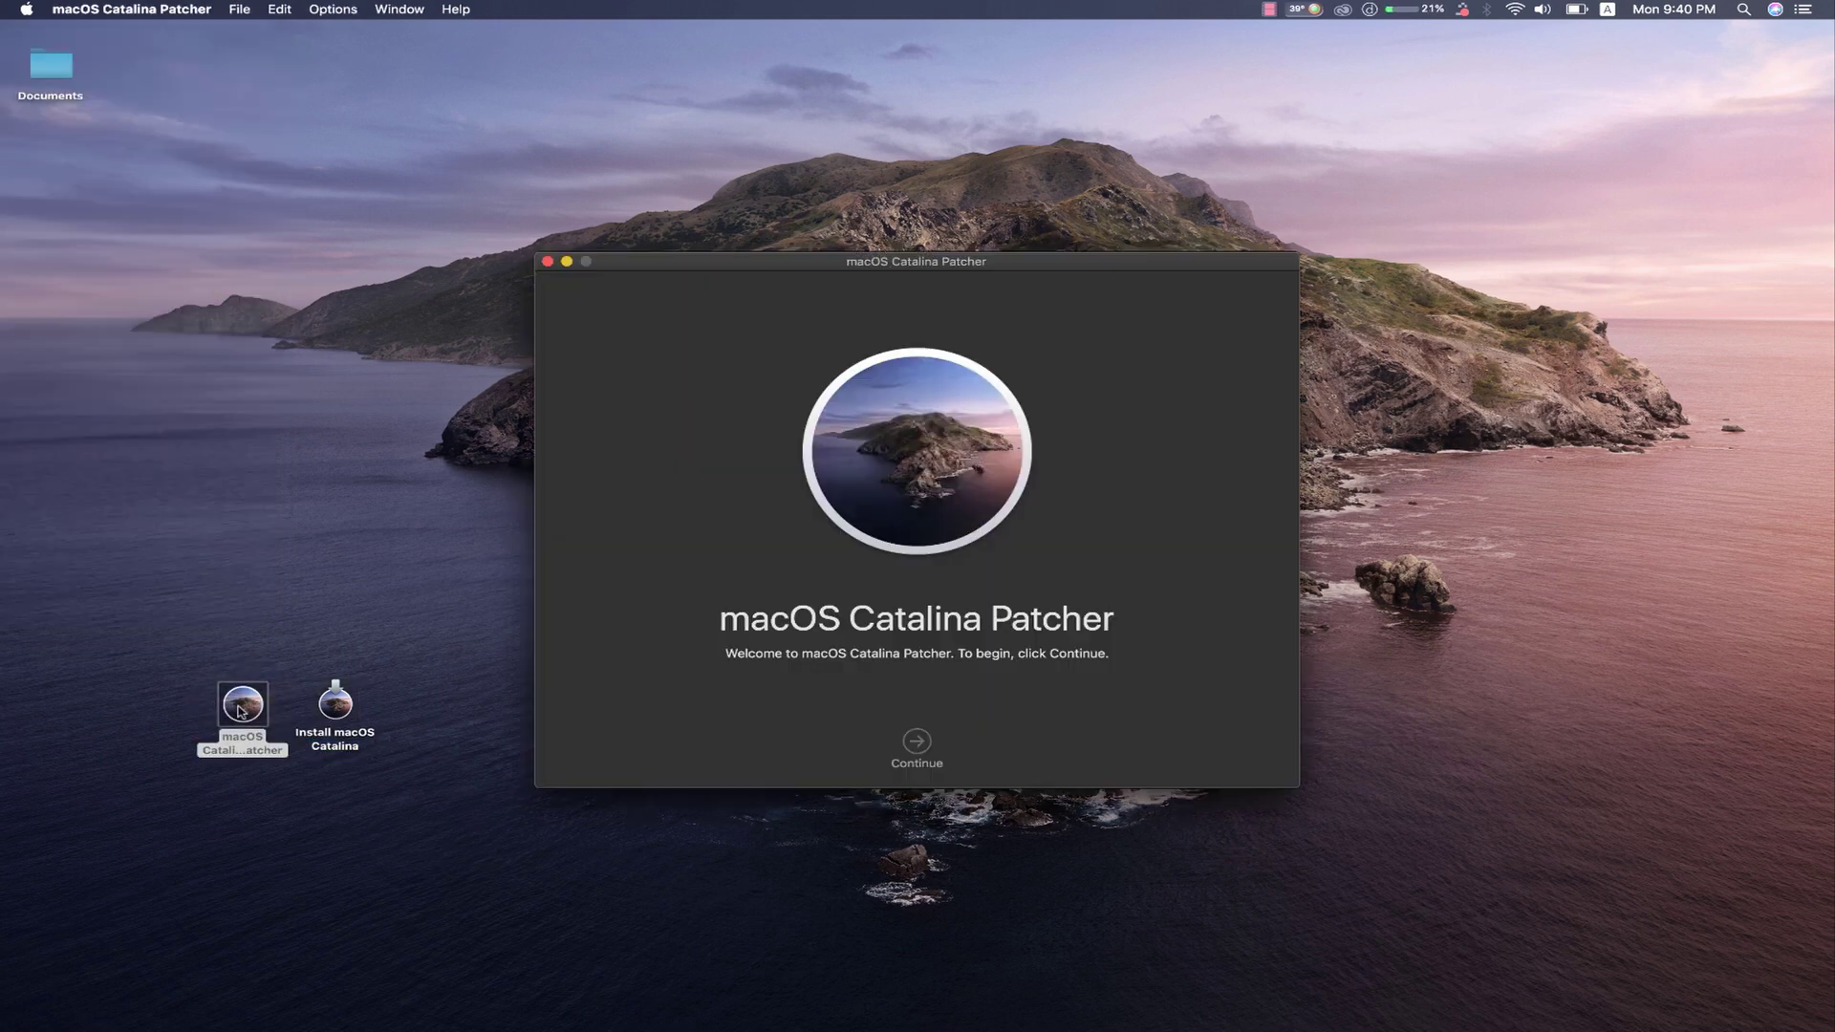
click(915, 742)
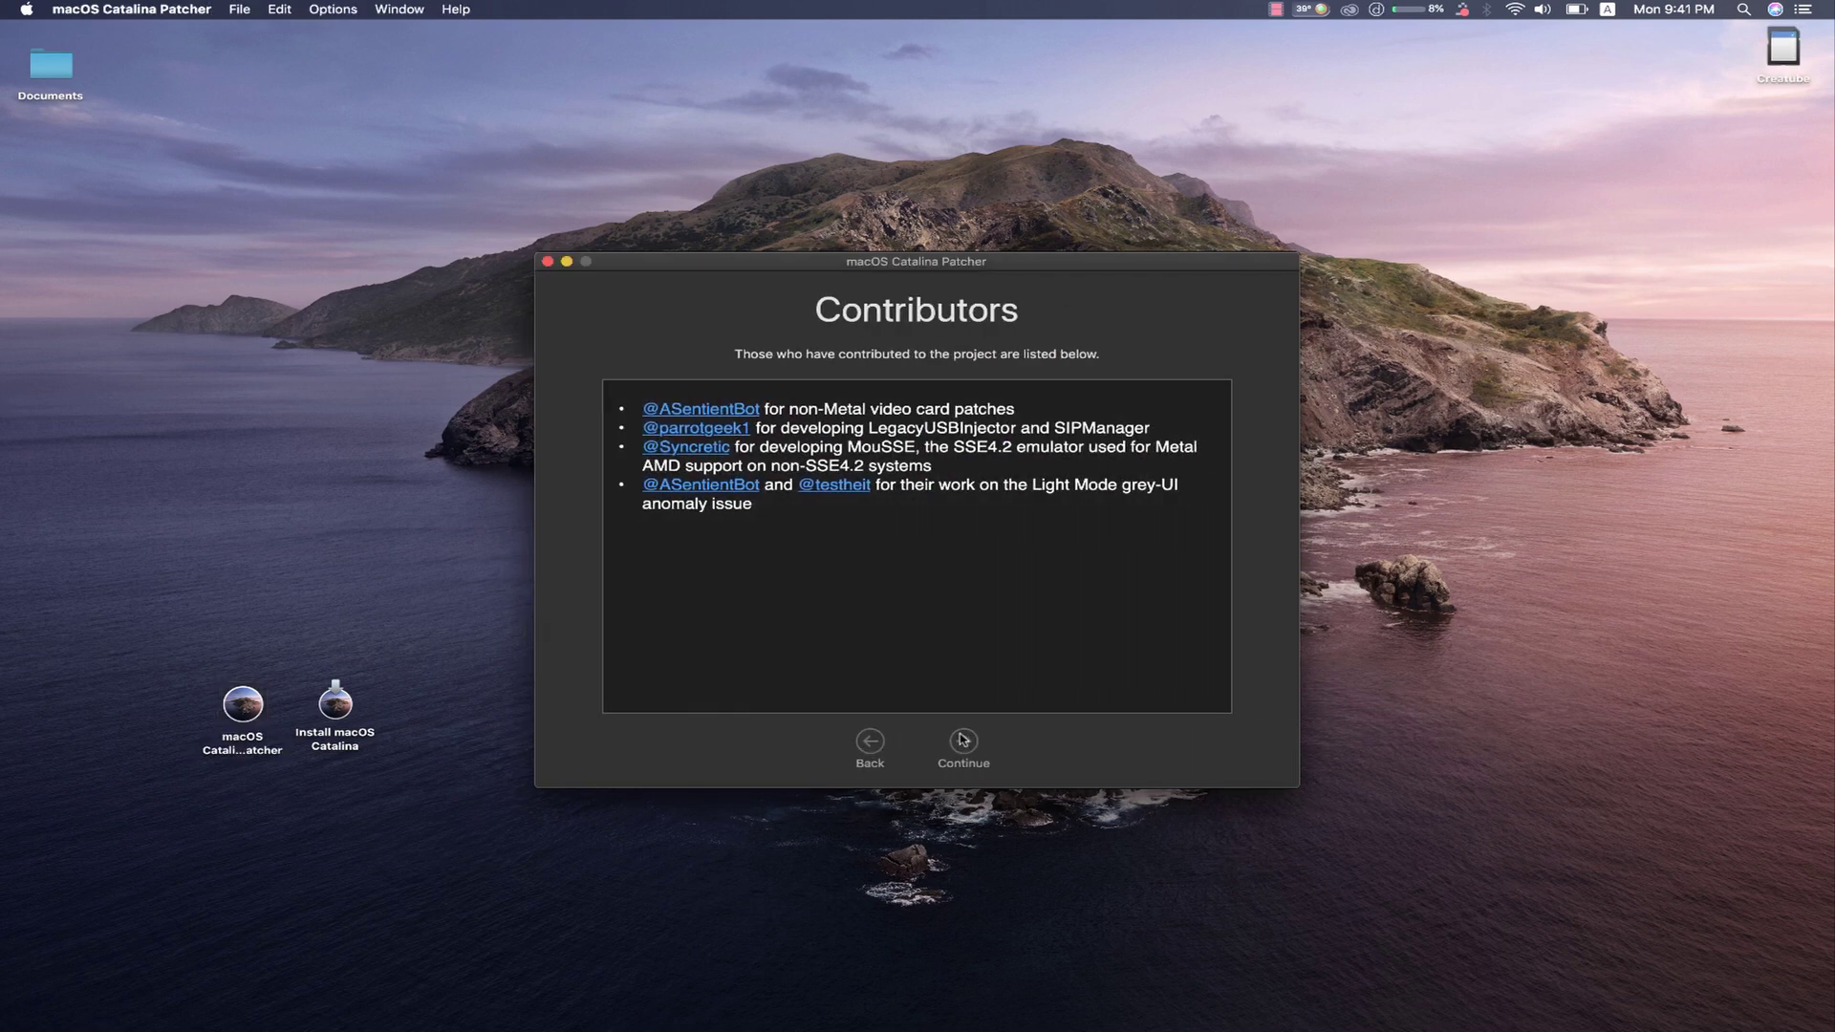
click(962, 742)
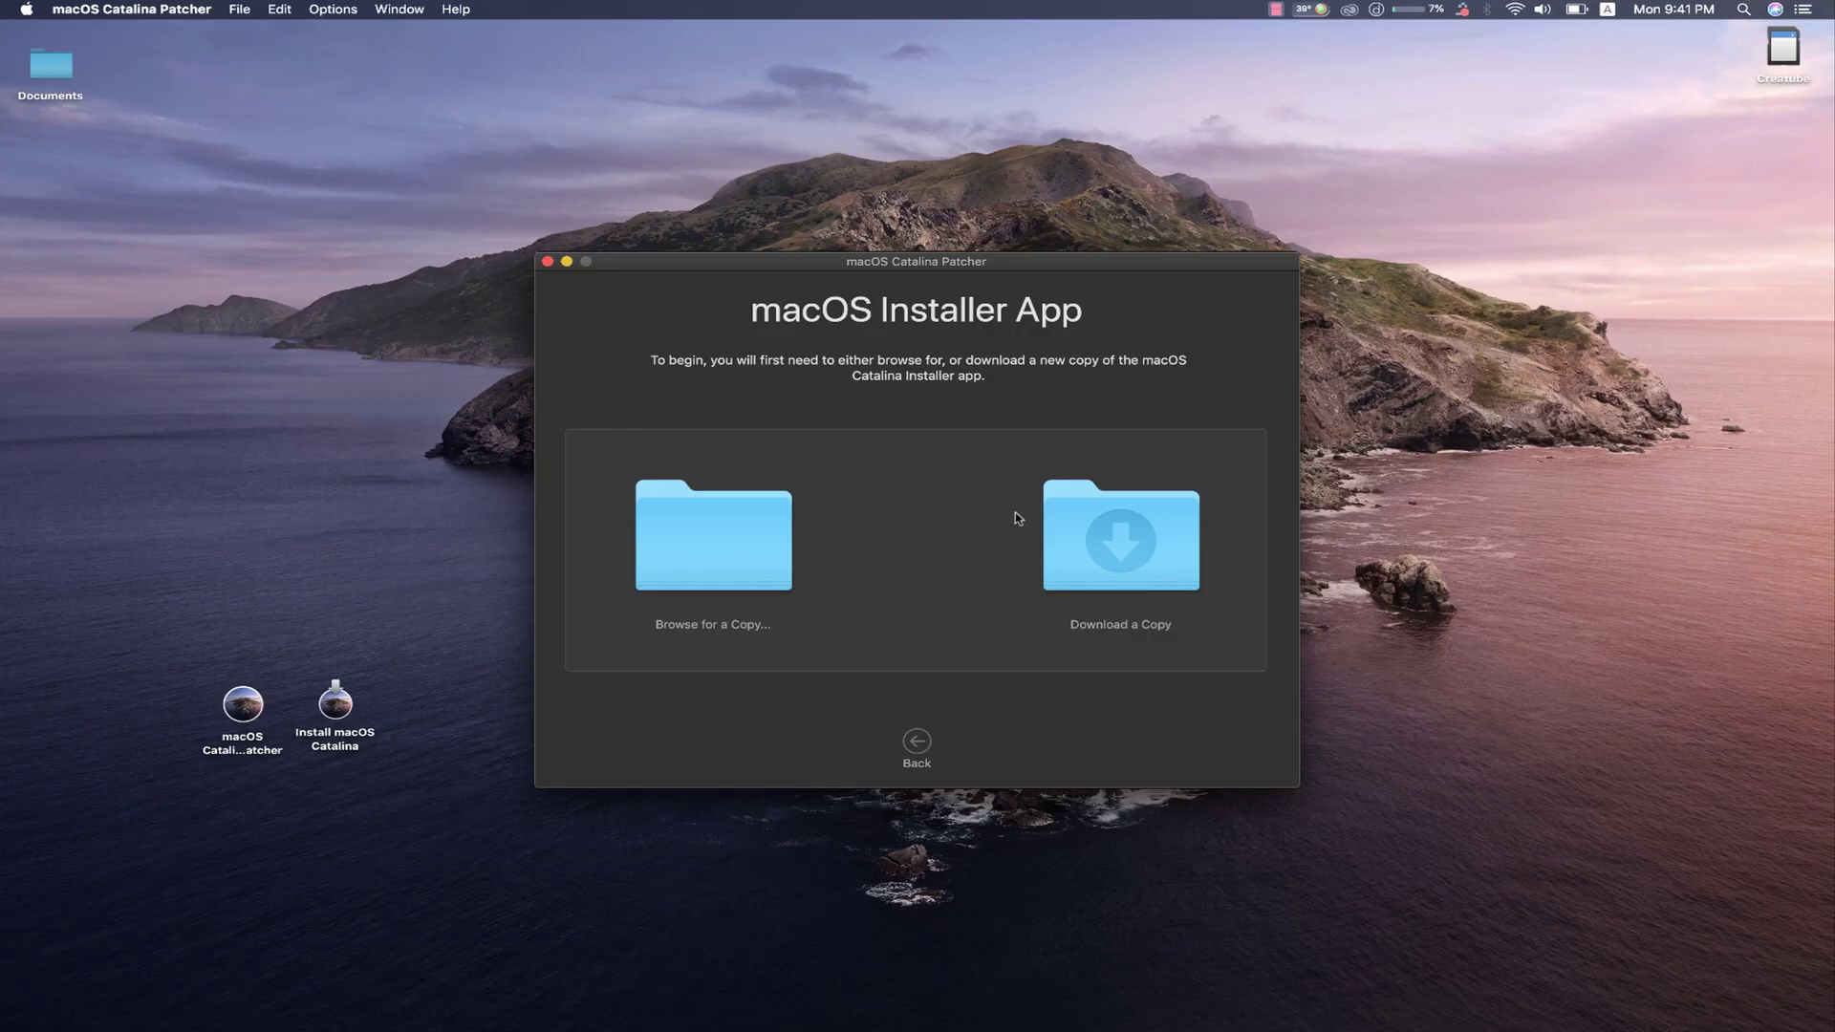
- Load Install macOS Catalina from the Desktop as the existing installer copy
click(728, 543)
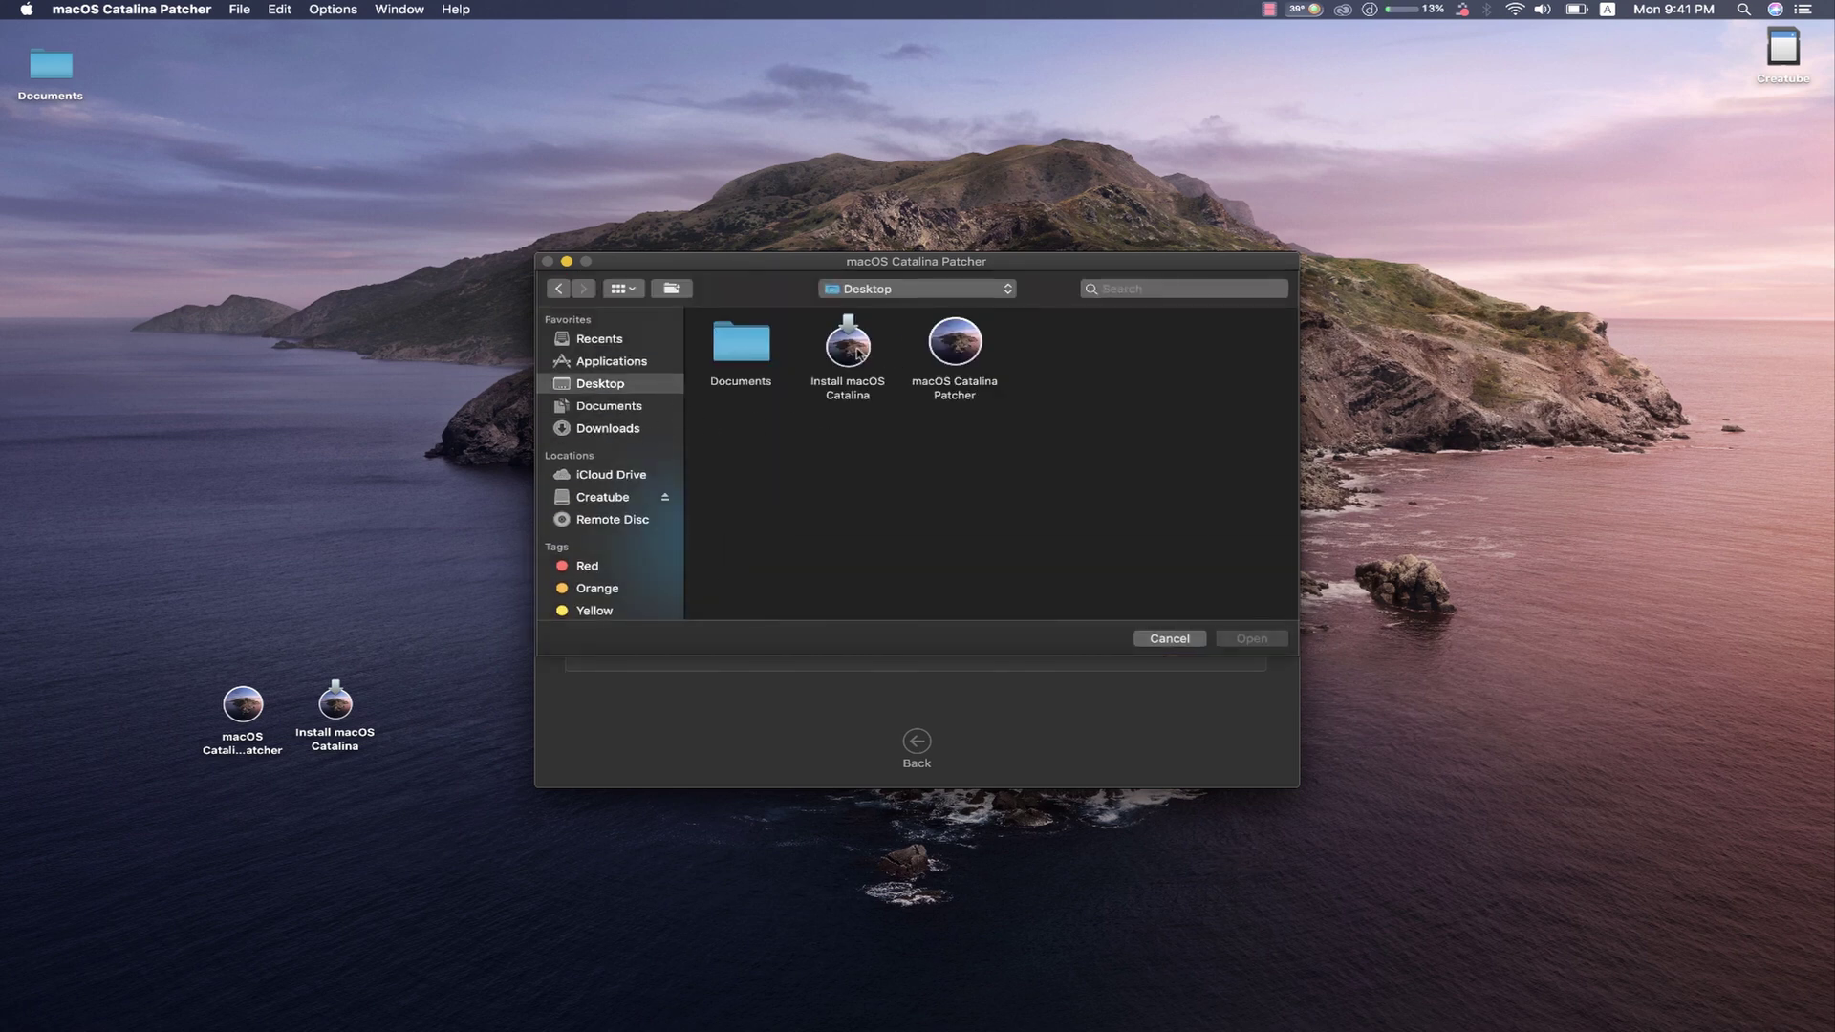
click(851, 355)
click(851, 355)
click(852, 356)
double_click(851, 355)
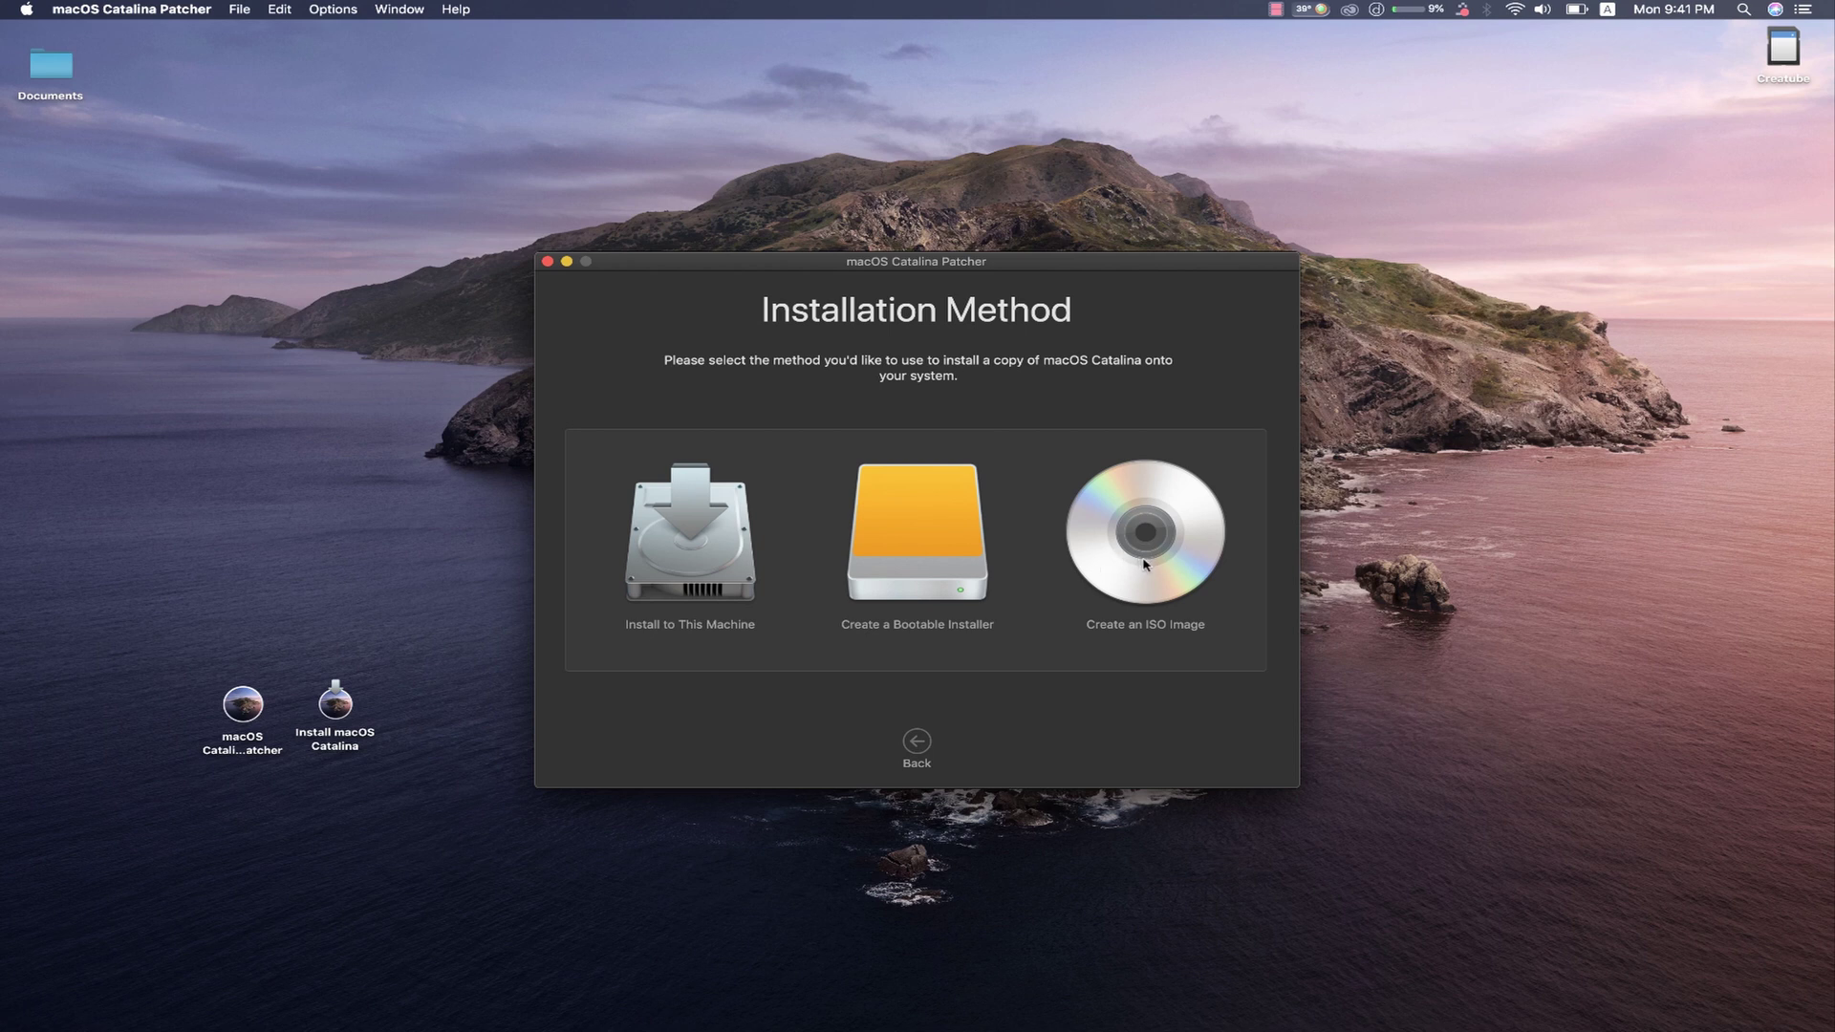
- Build a bootable installer on Creatube, confirming its erasure and submitting the admin password
click(914, 558)
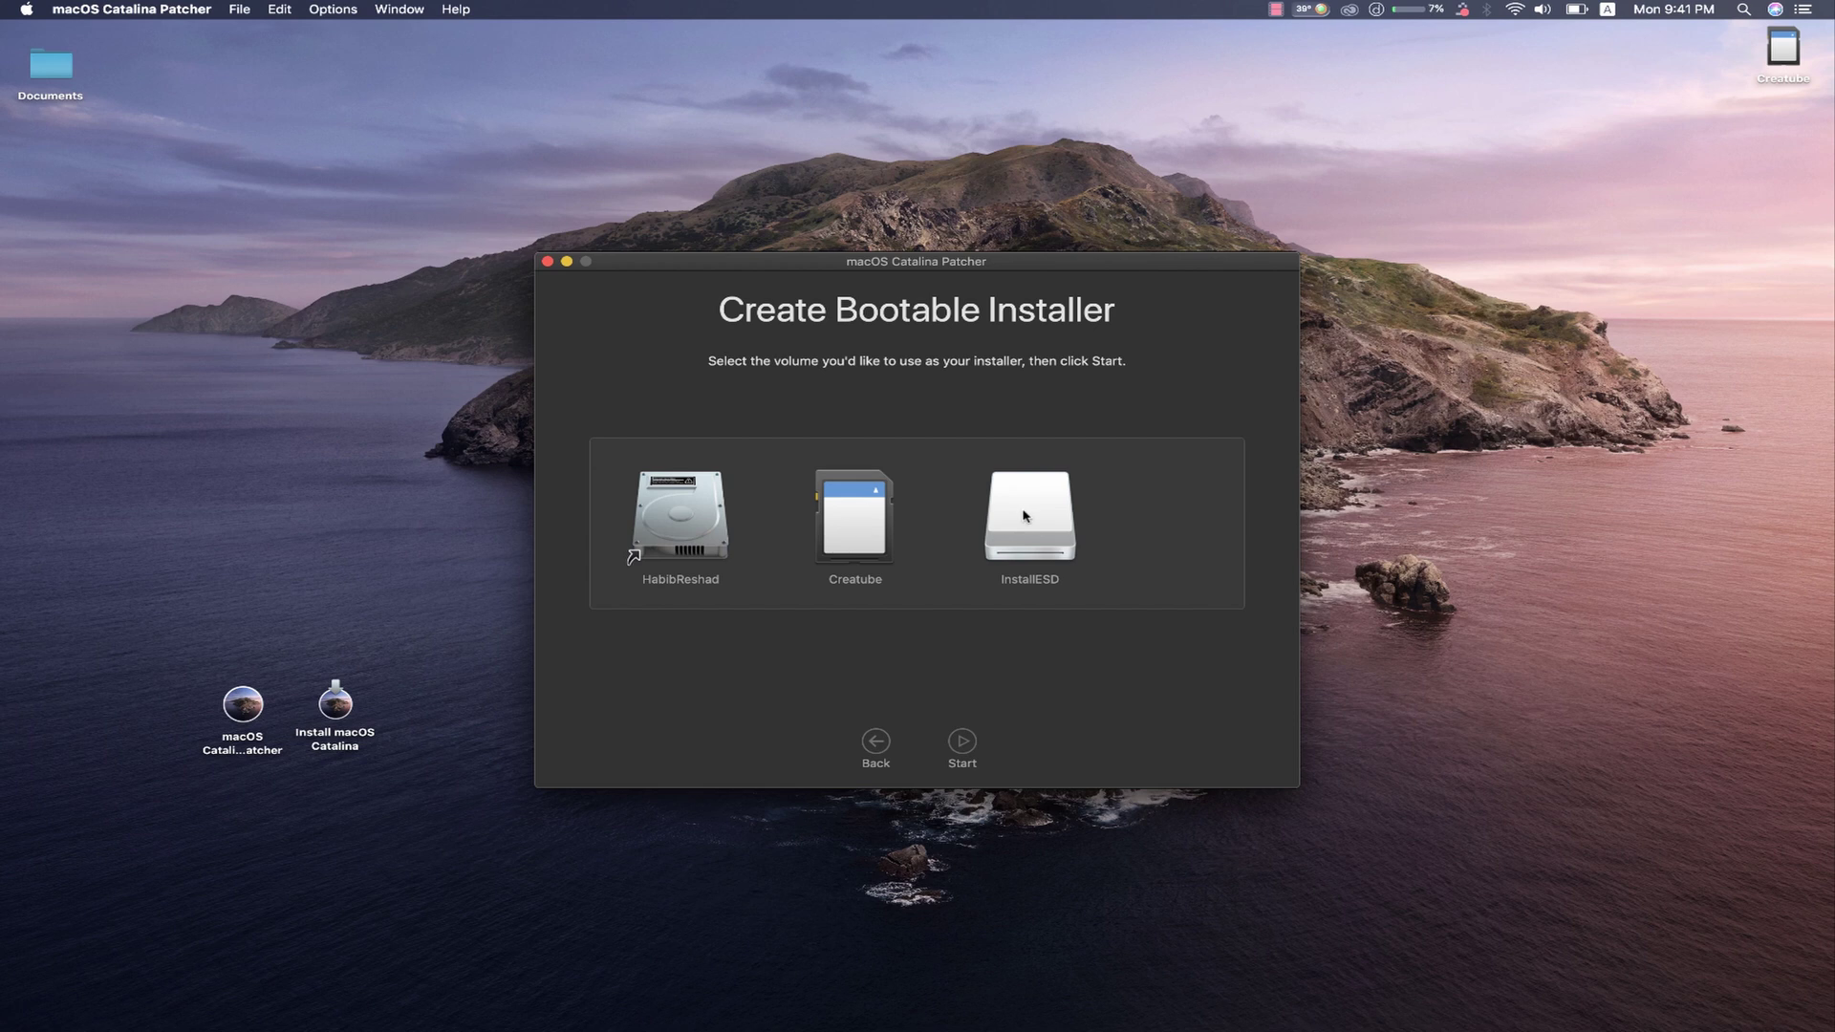
click(852, 531)
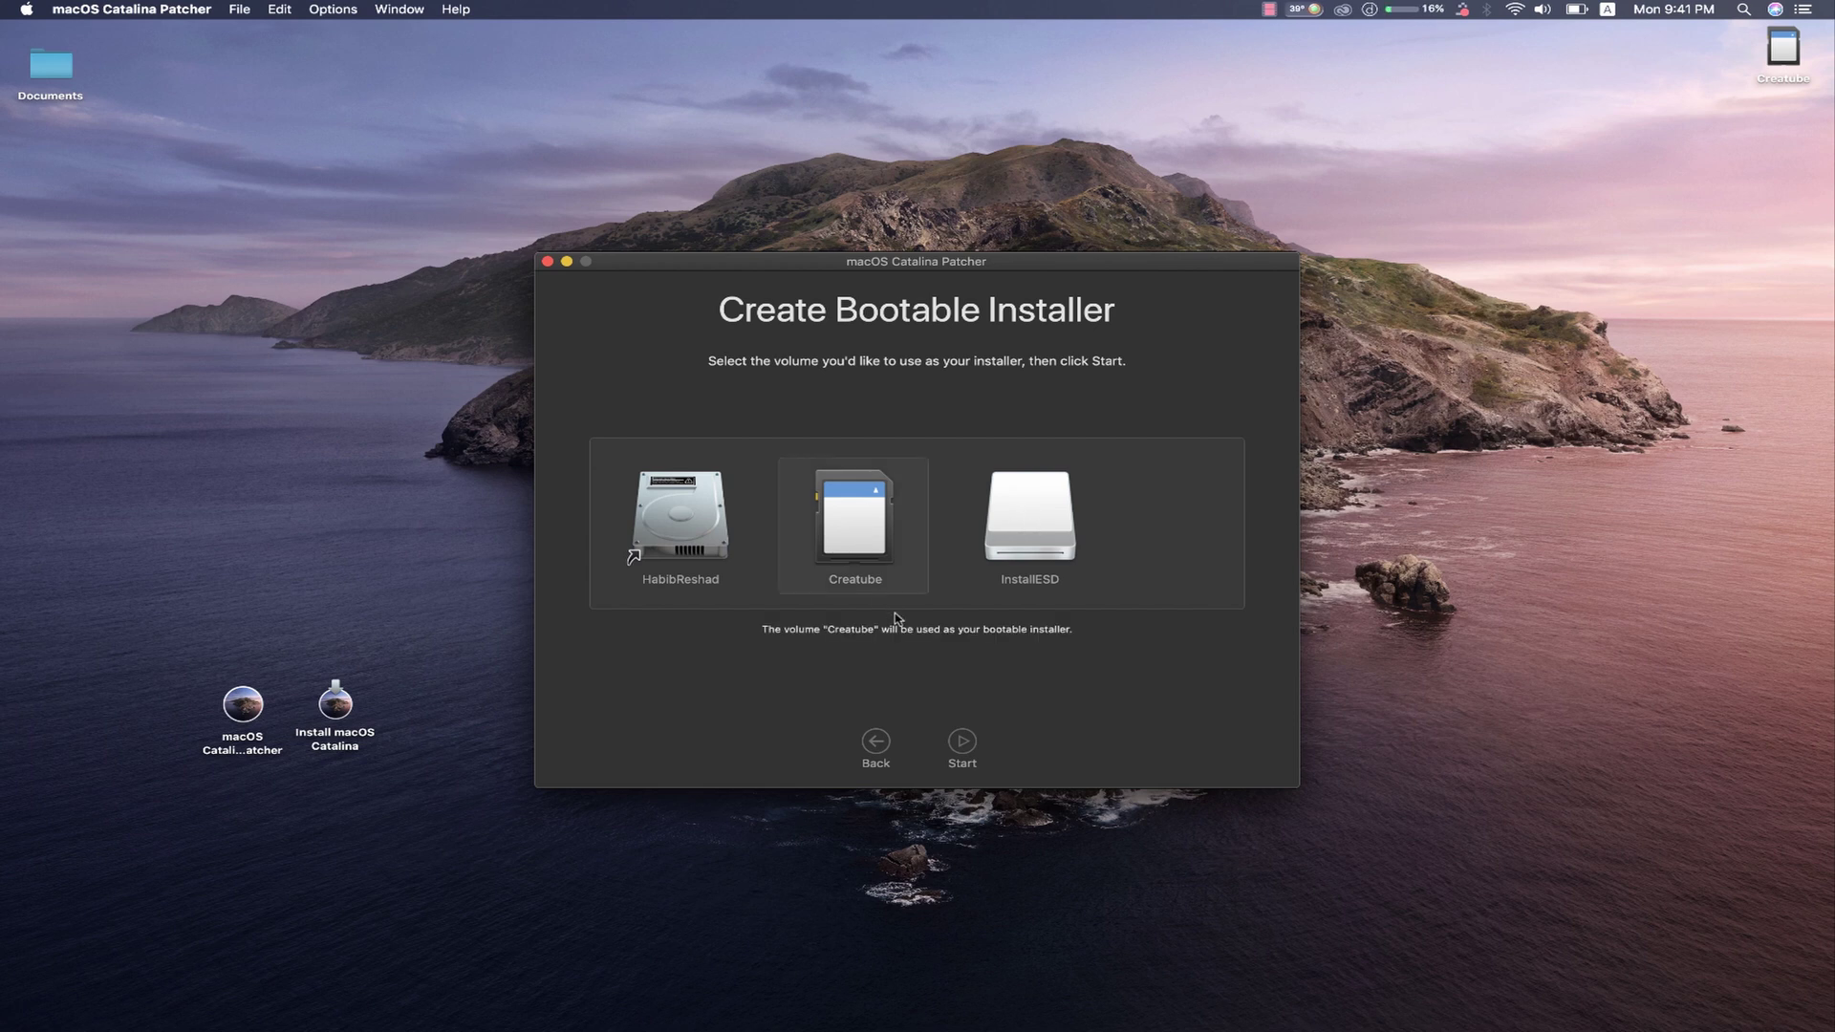
click(962, 743)
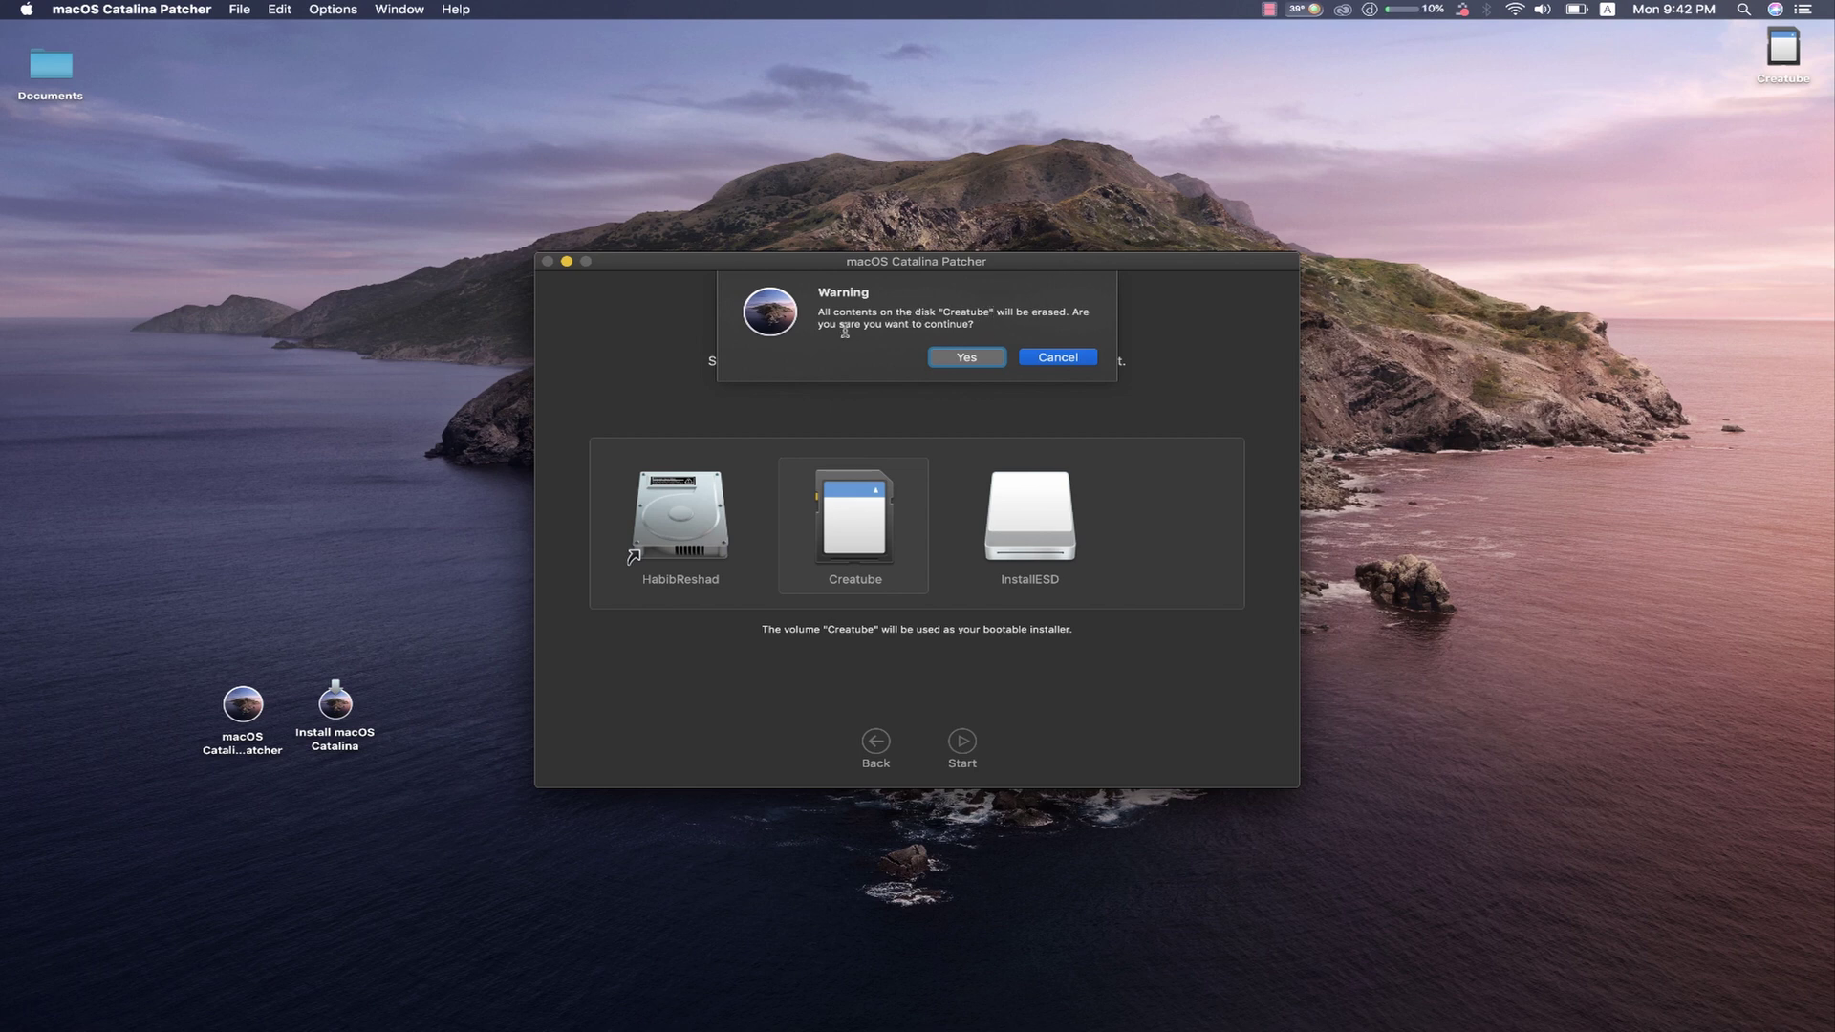
click(982, 365)
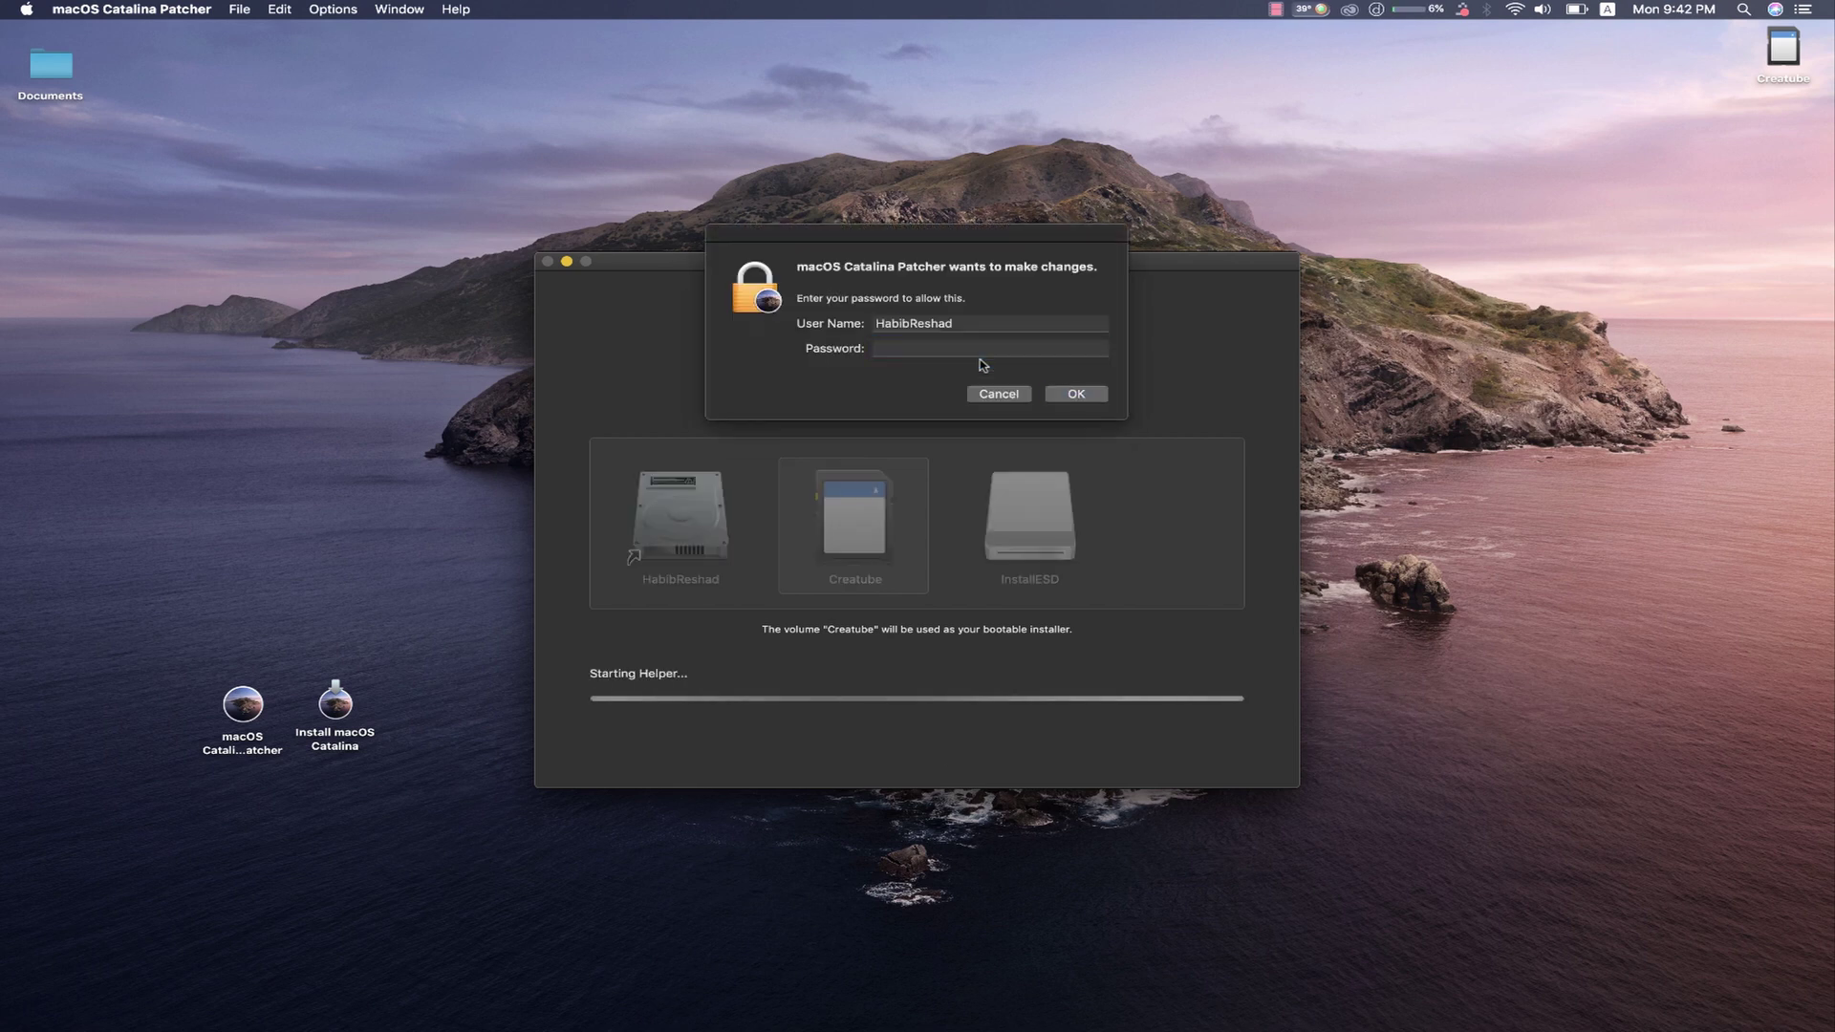
text(•••)
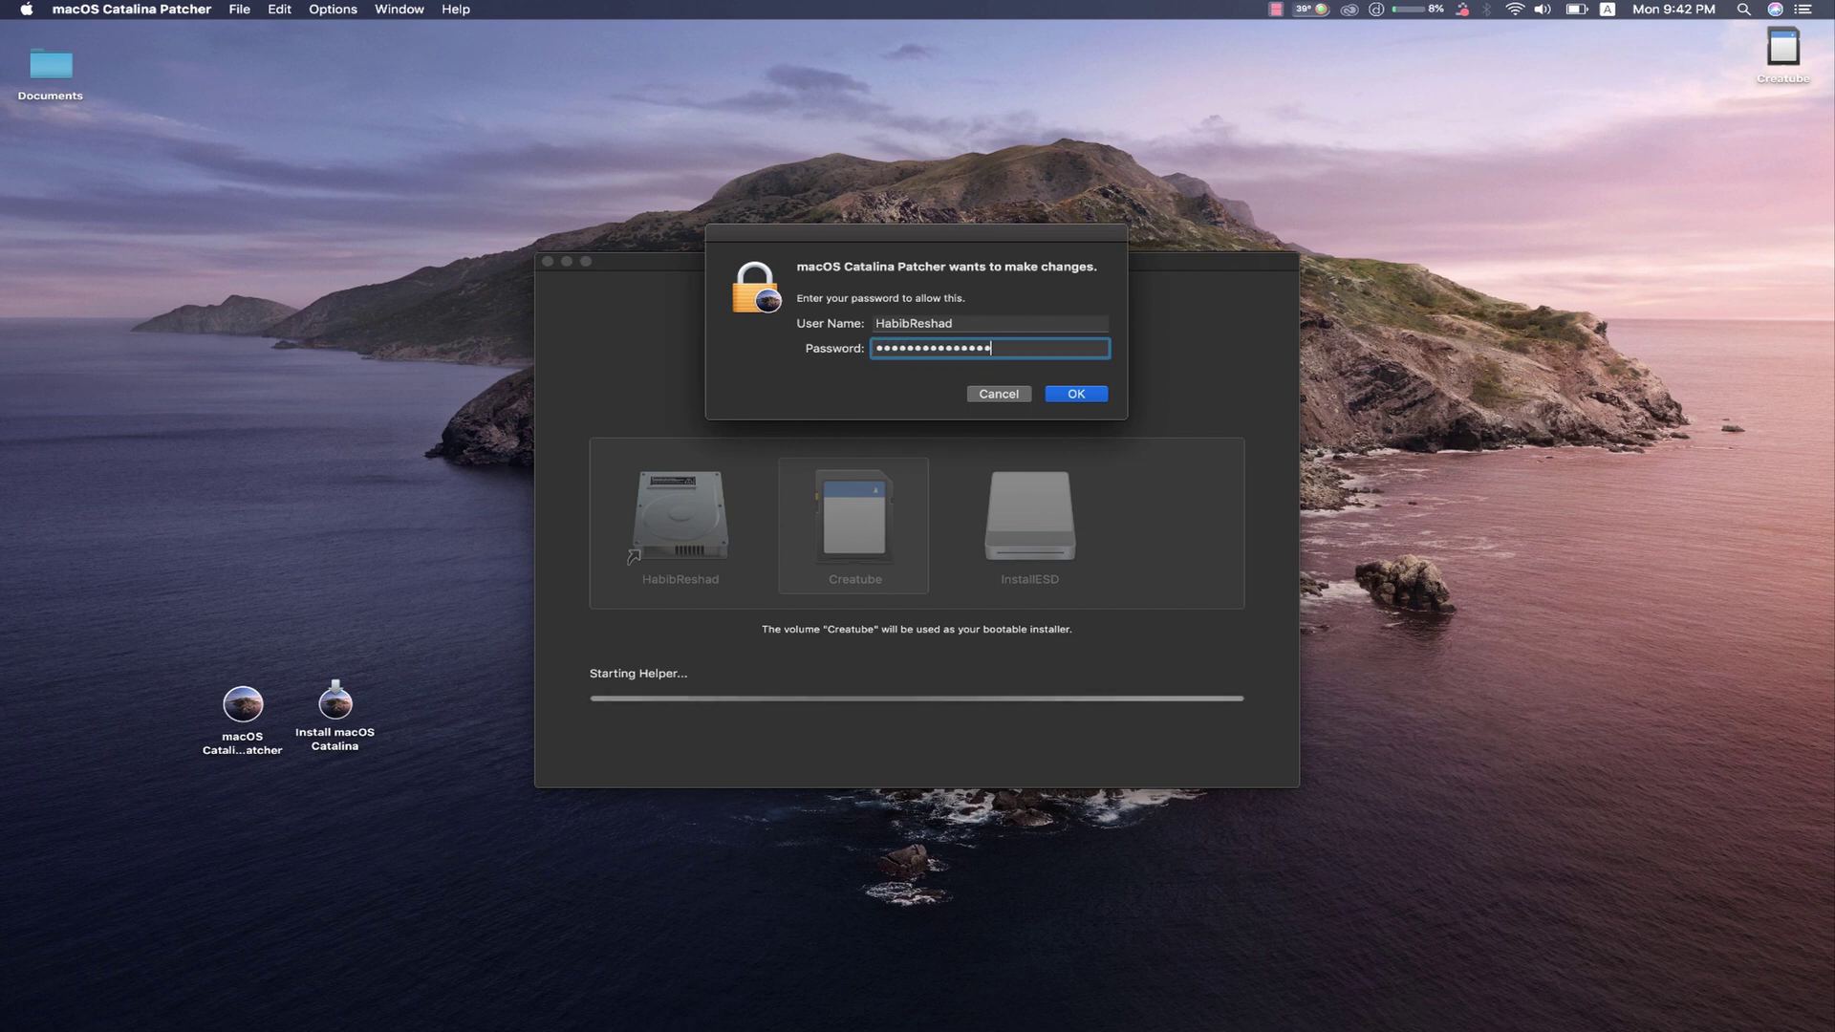
click(1072, 394)
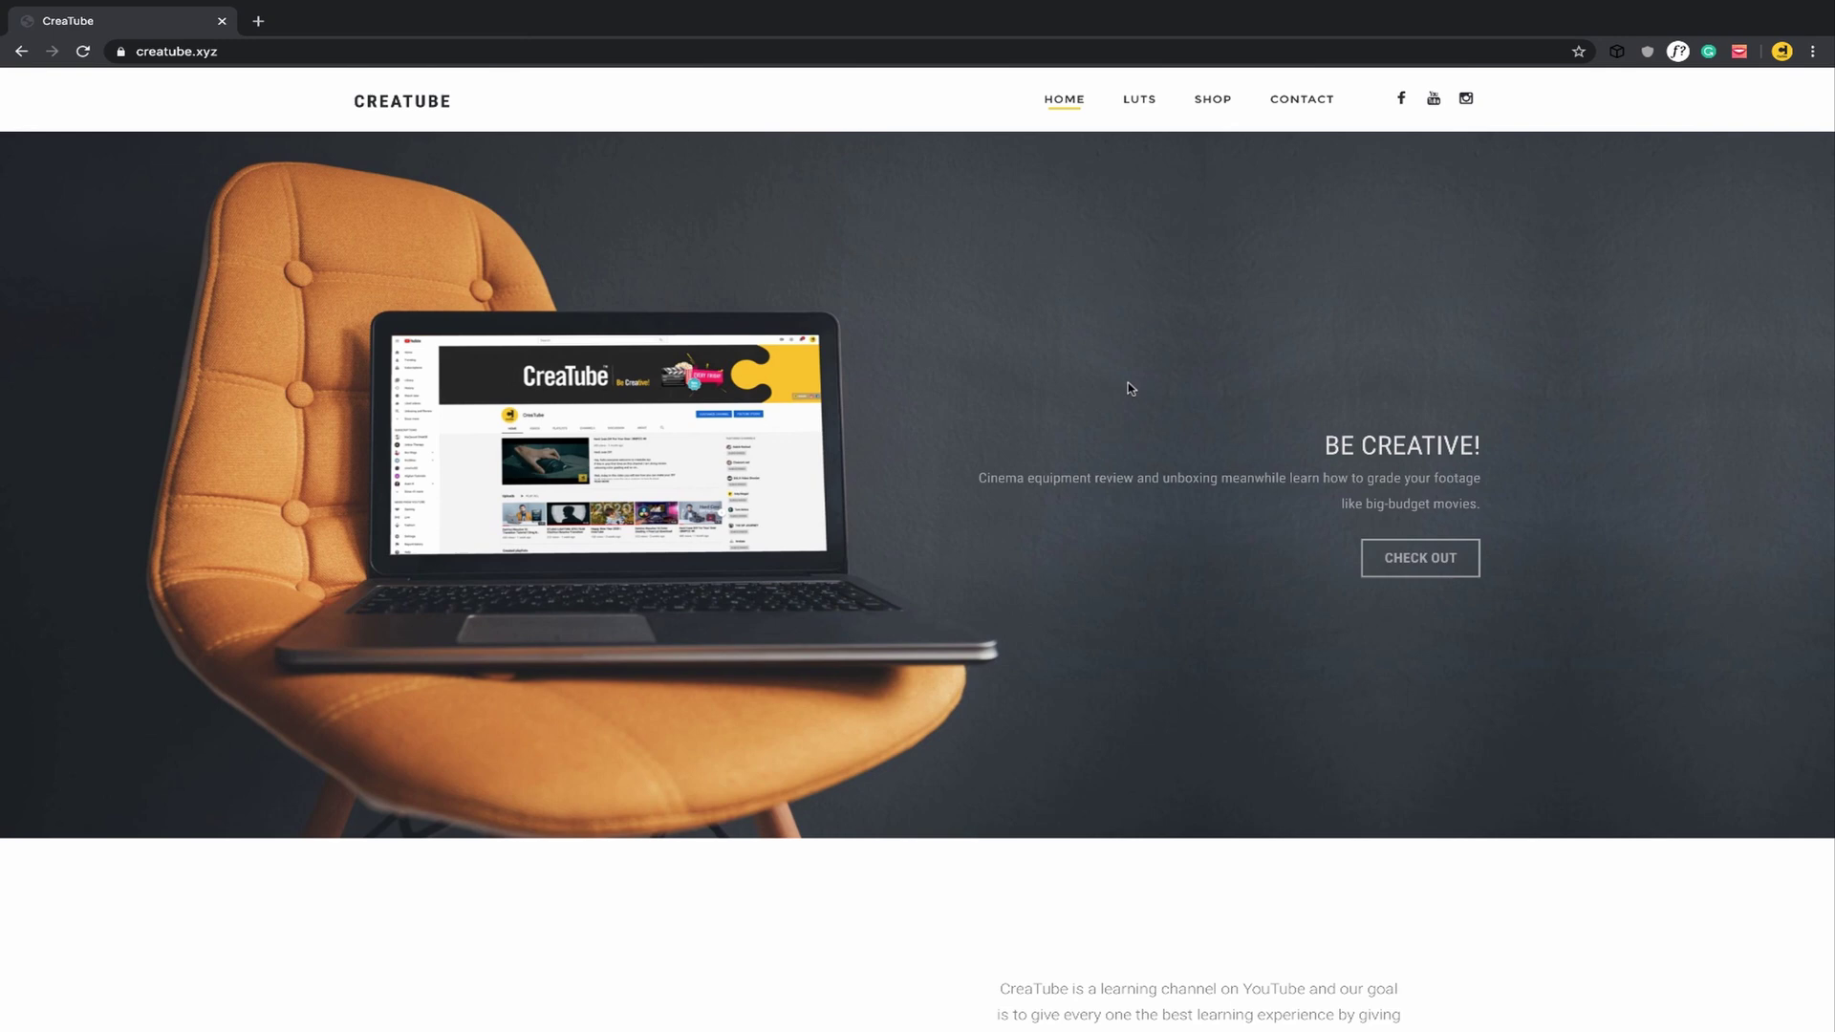
scroll(932, 602, down, 1)
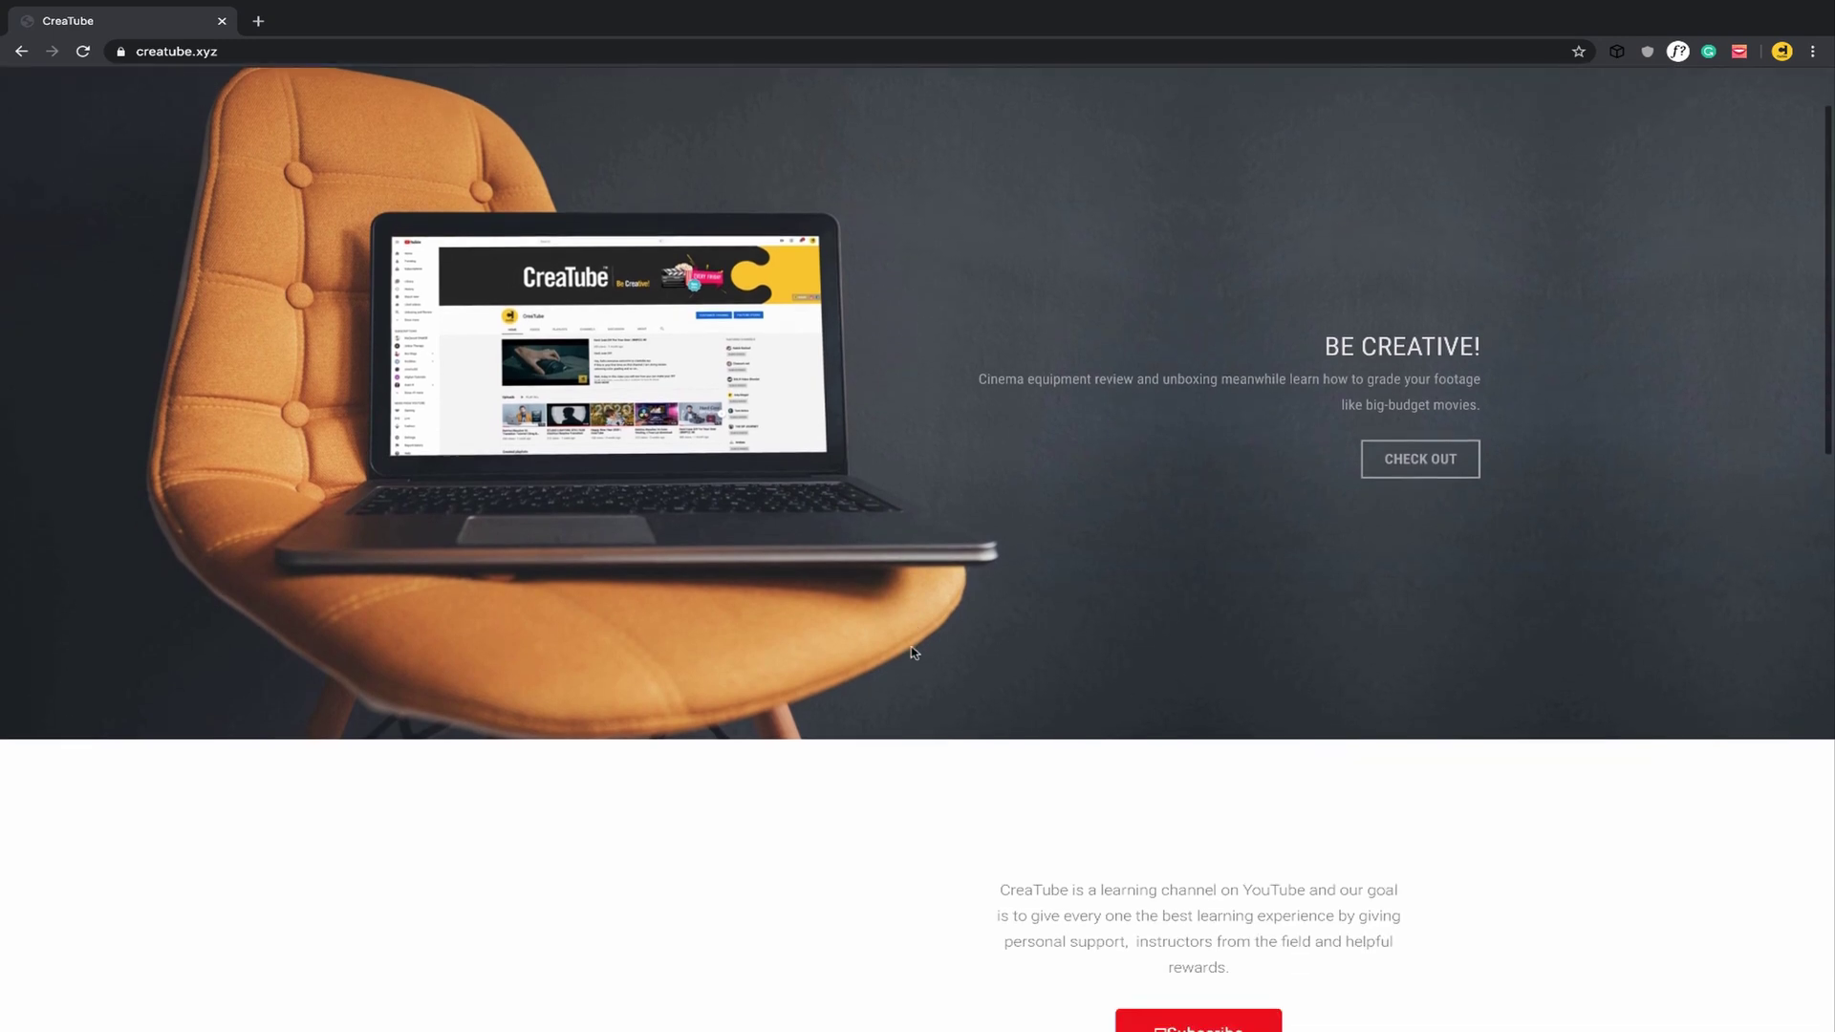
scroll(911, 652, down, 2)
scroll(911, 653, down, 2)
scroll(913, 653, down, 2)
scroll(912, 653, down, 2)
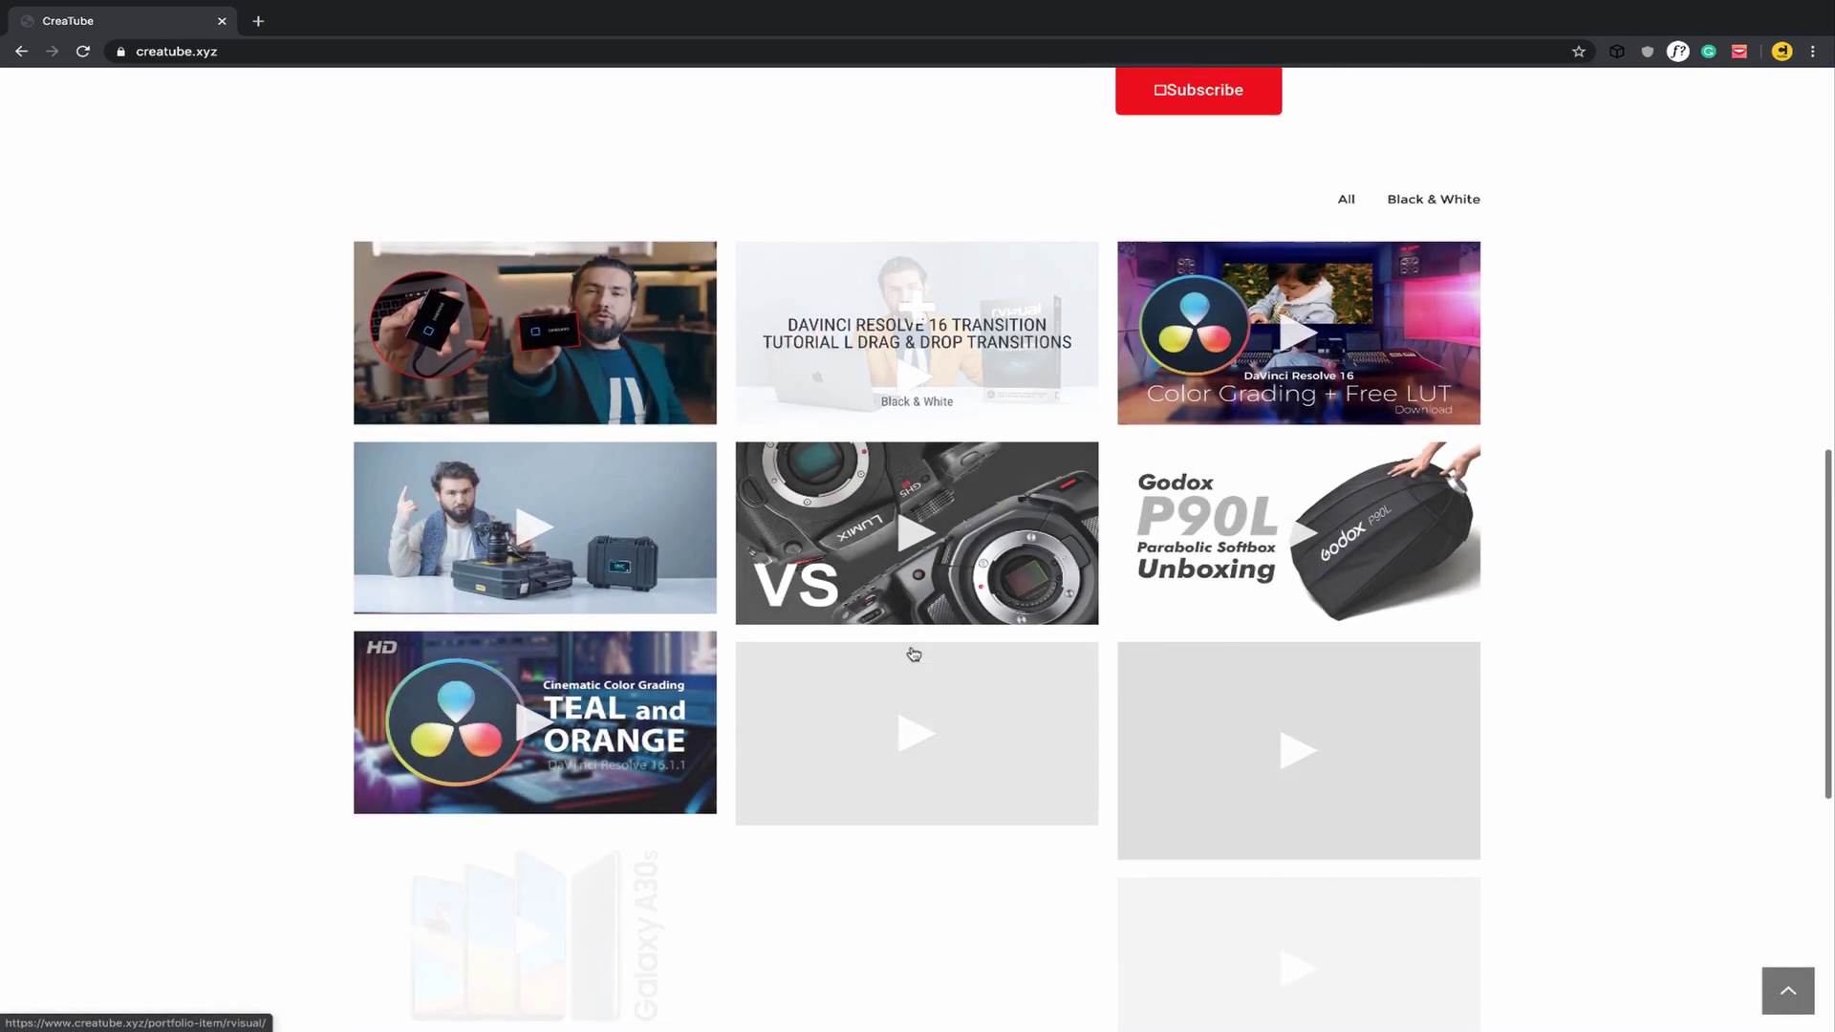
scroll(912, 653, down, 2)
scroll(912, 652, down, 2)
scroll(910, 648, down, 1)
- Open the Lumix GH5s CINEMATIC LUTs pack page and return to the free LUTs listing
key(Home)
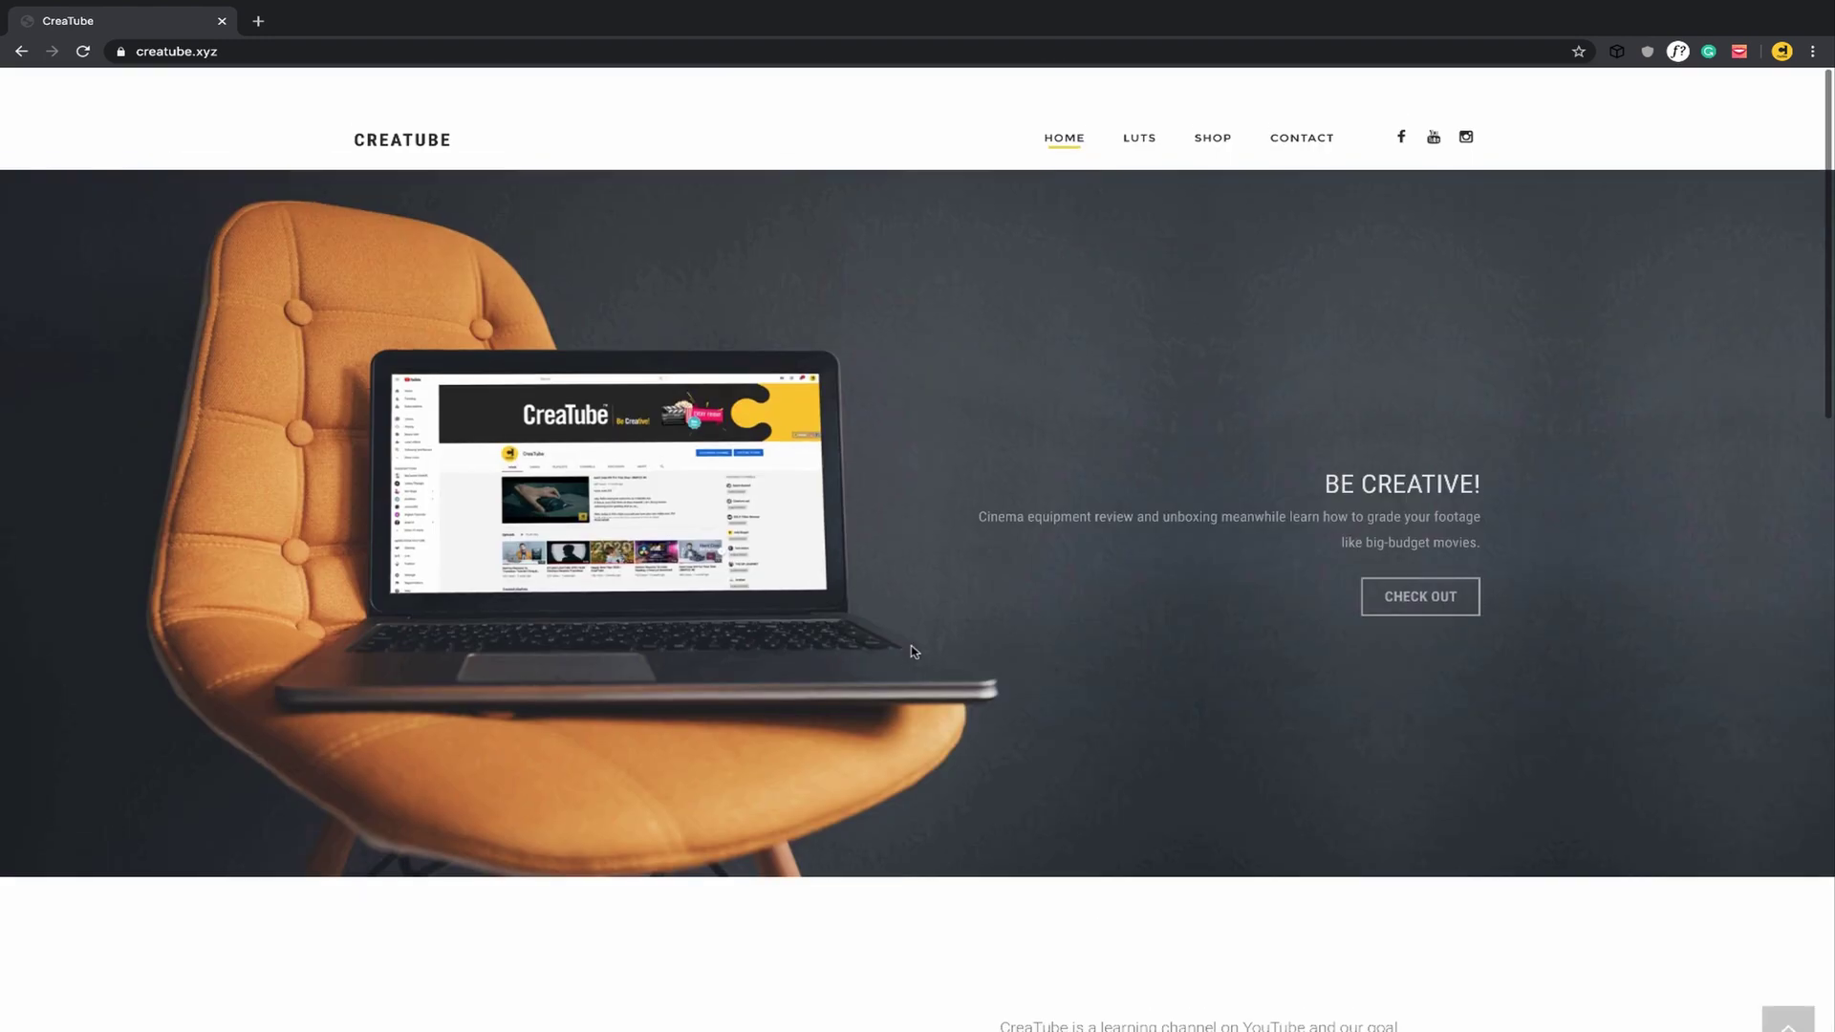
scroll(960, 425, down, 2)
scroll(961, 415, up, 2)
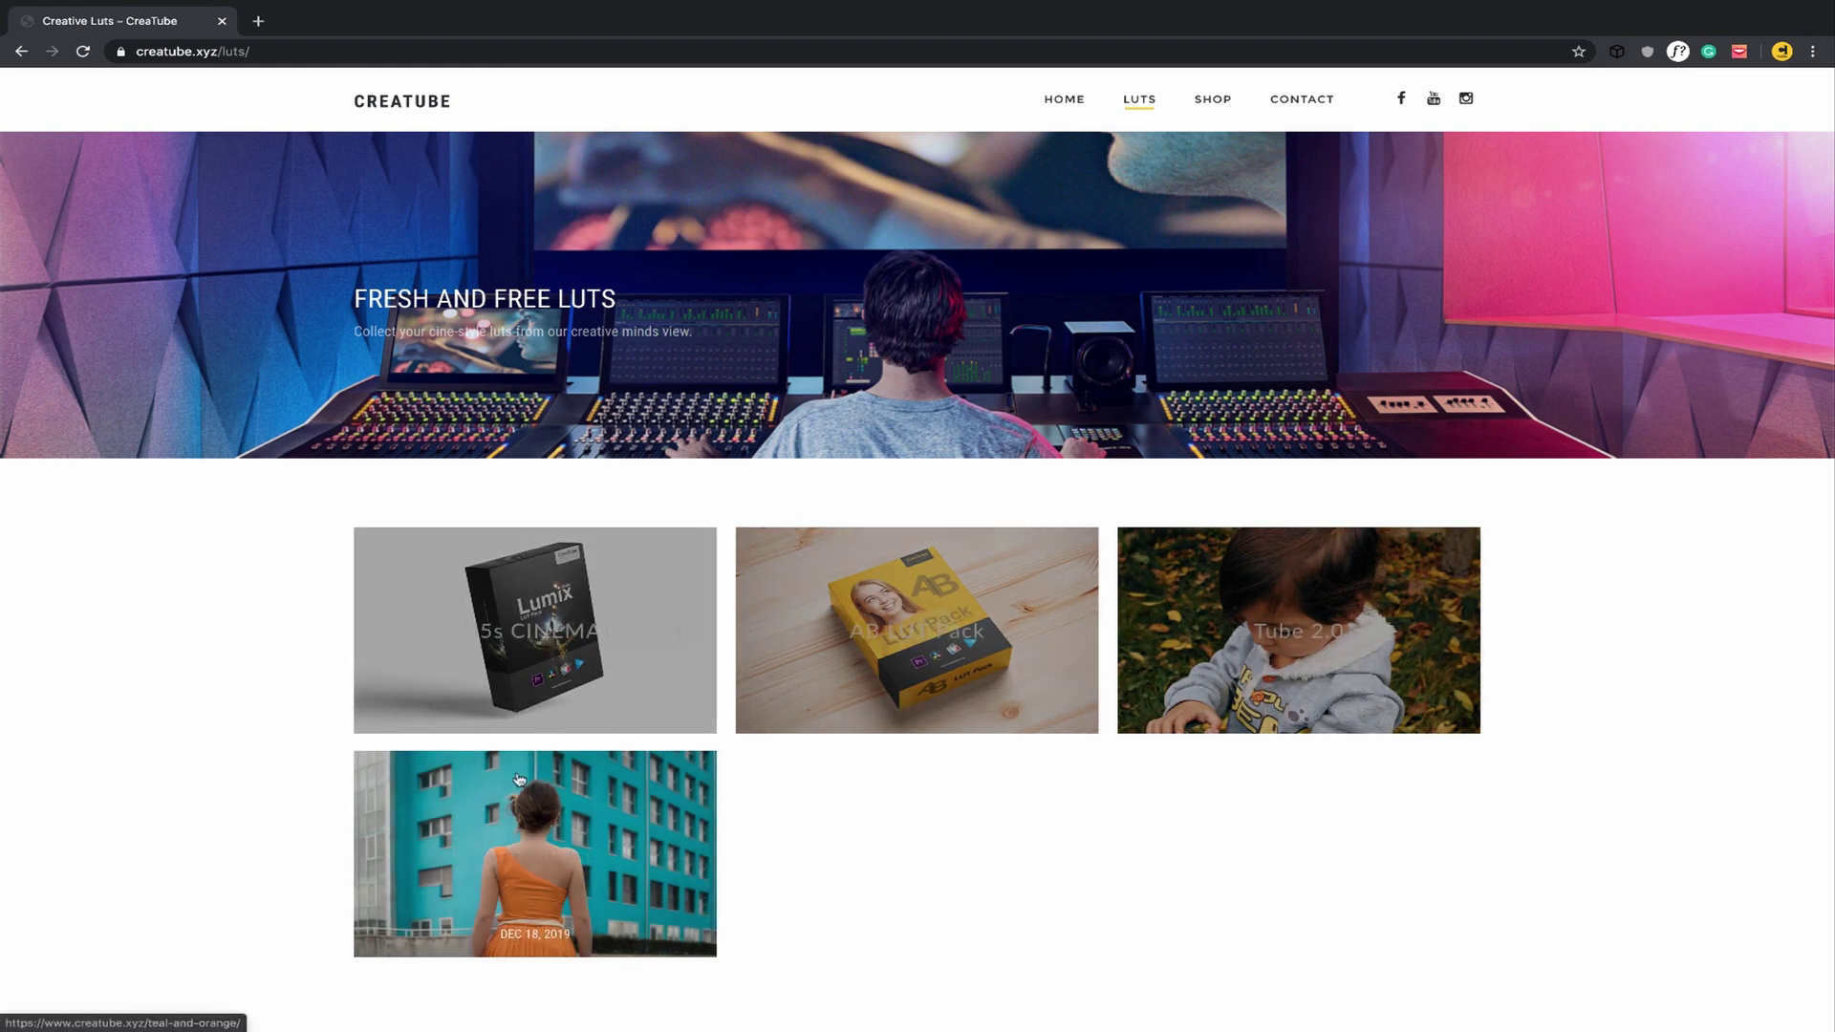
click(866, 614)
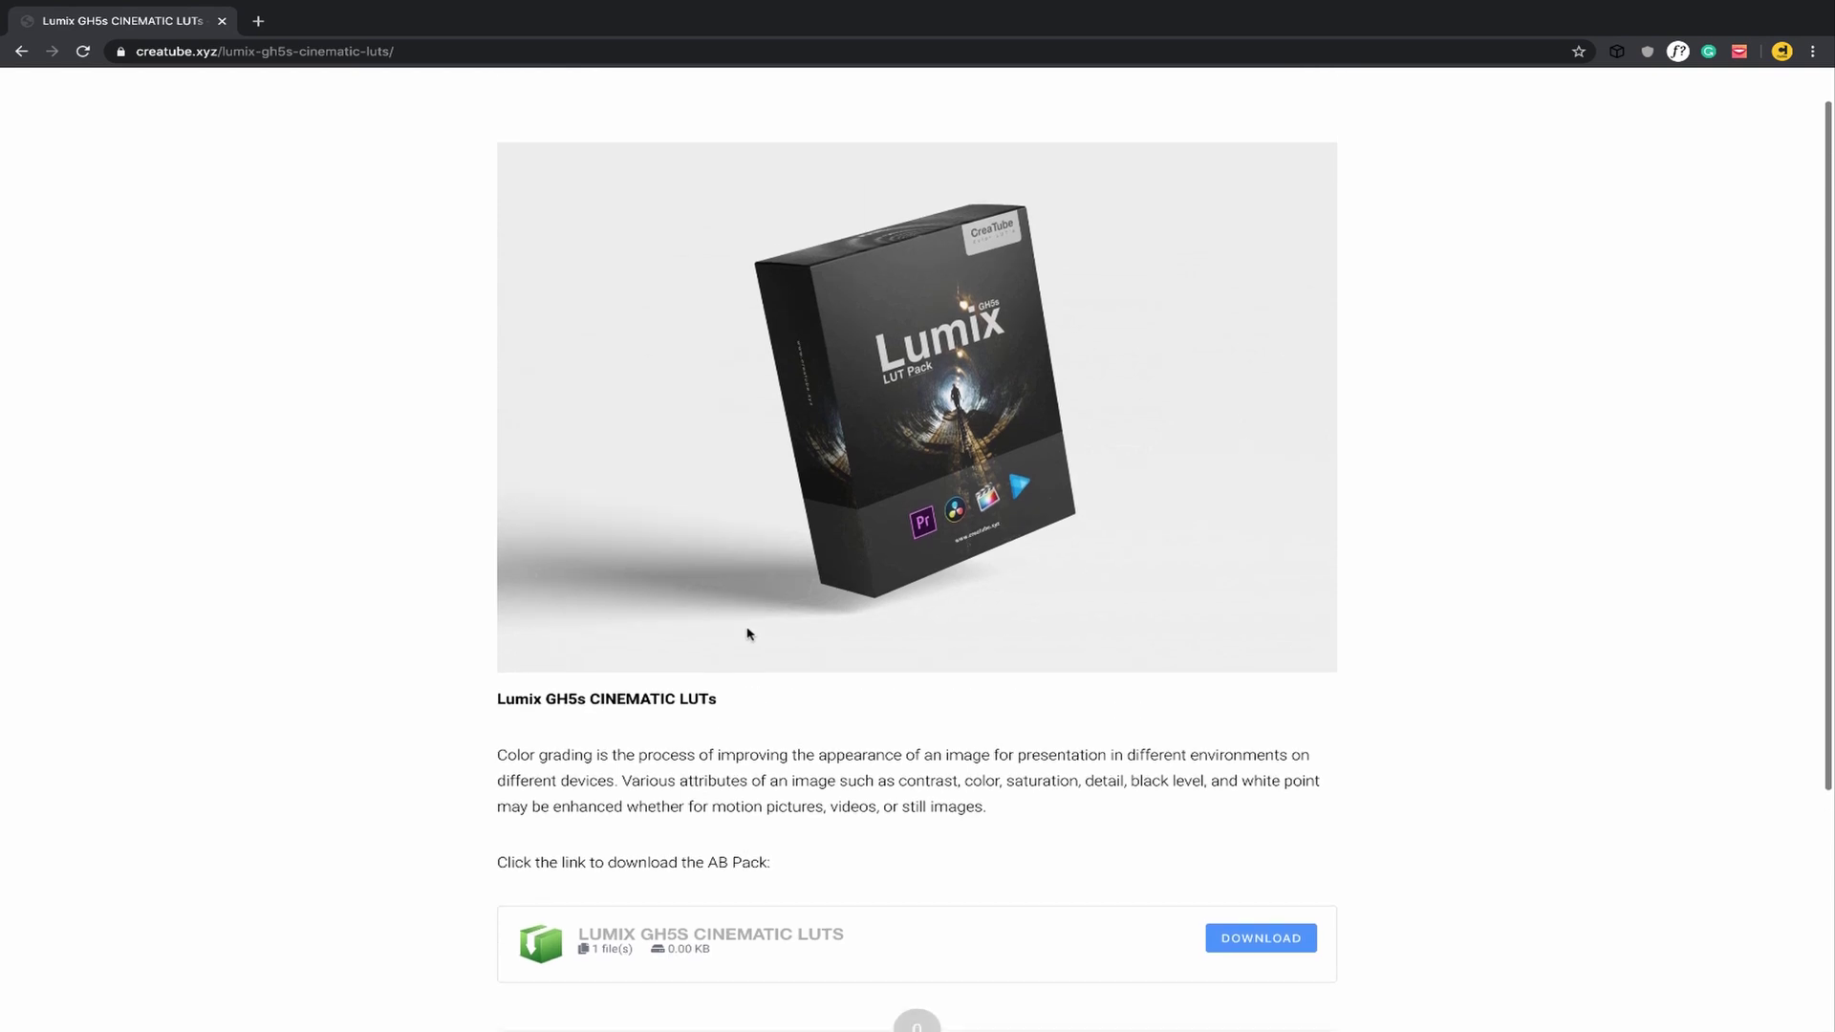
click(21, 52)
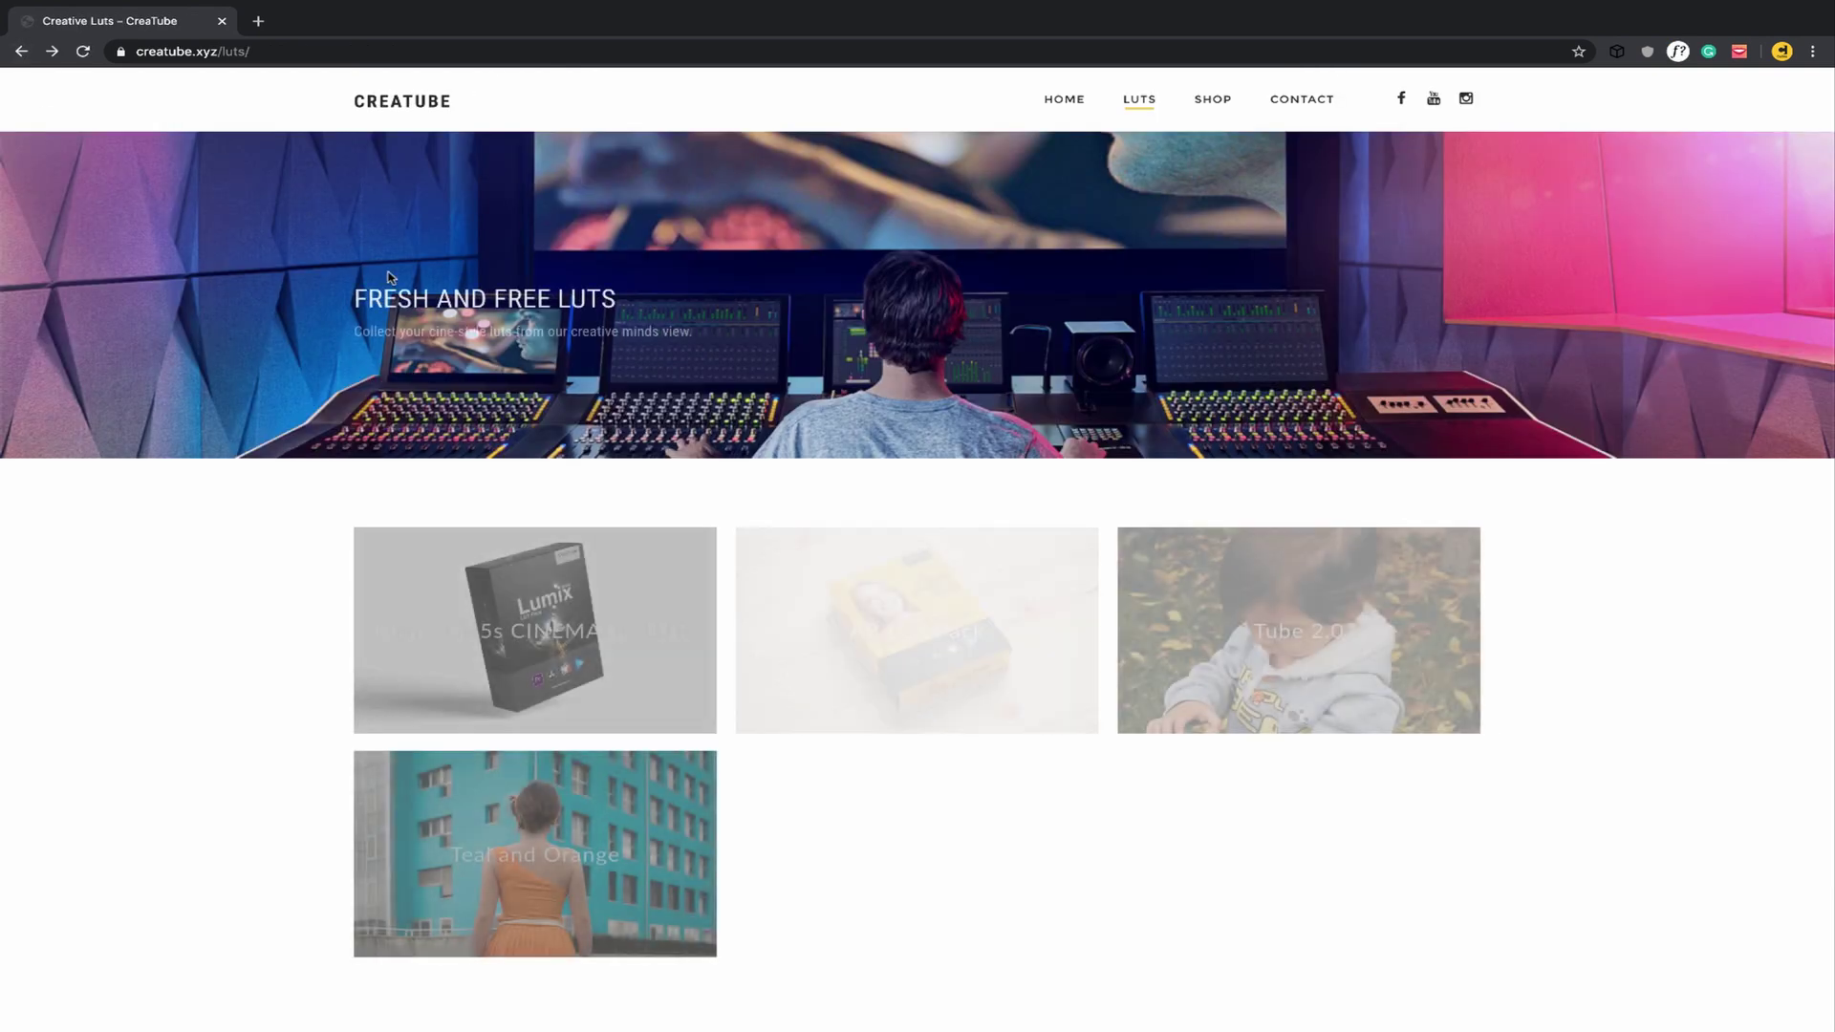
scroll(762, 507, down, 3)
scroll(762, 508, up, 3)
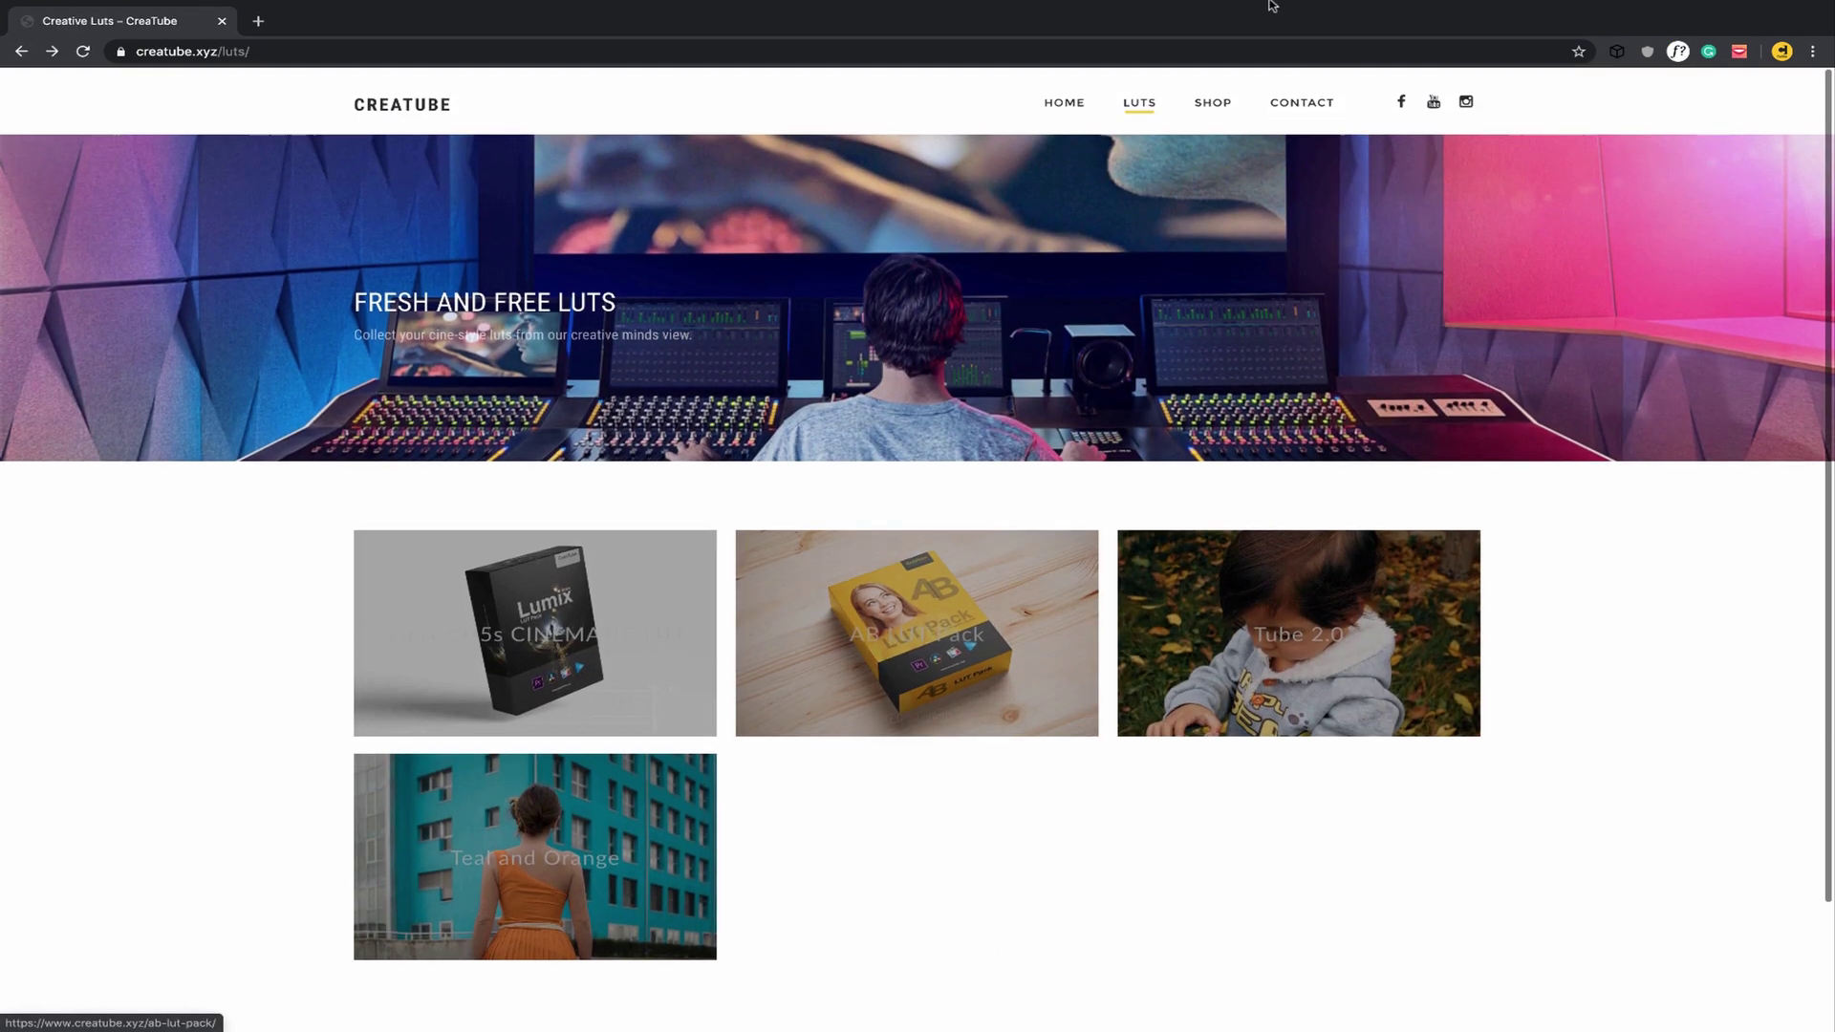
mouse_move(1119, 4)
click(1057, 10)
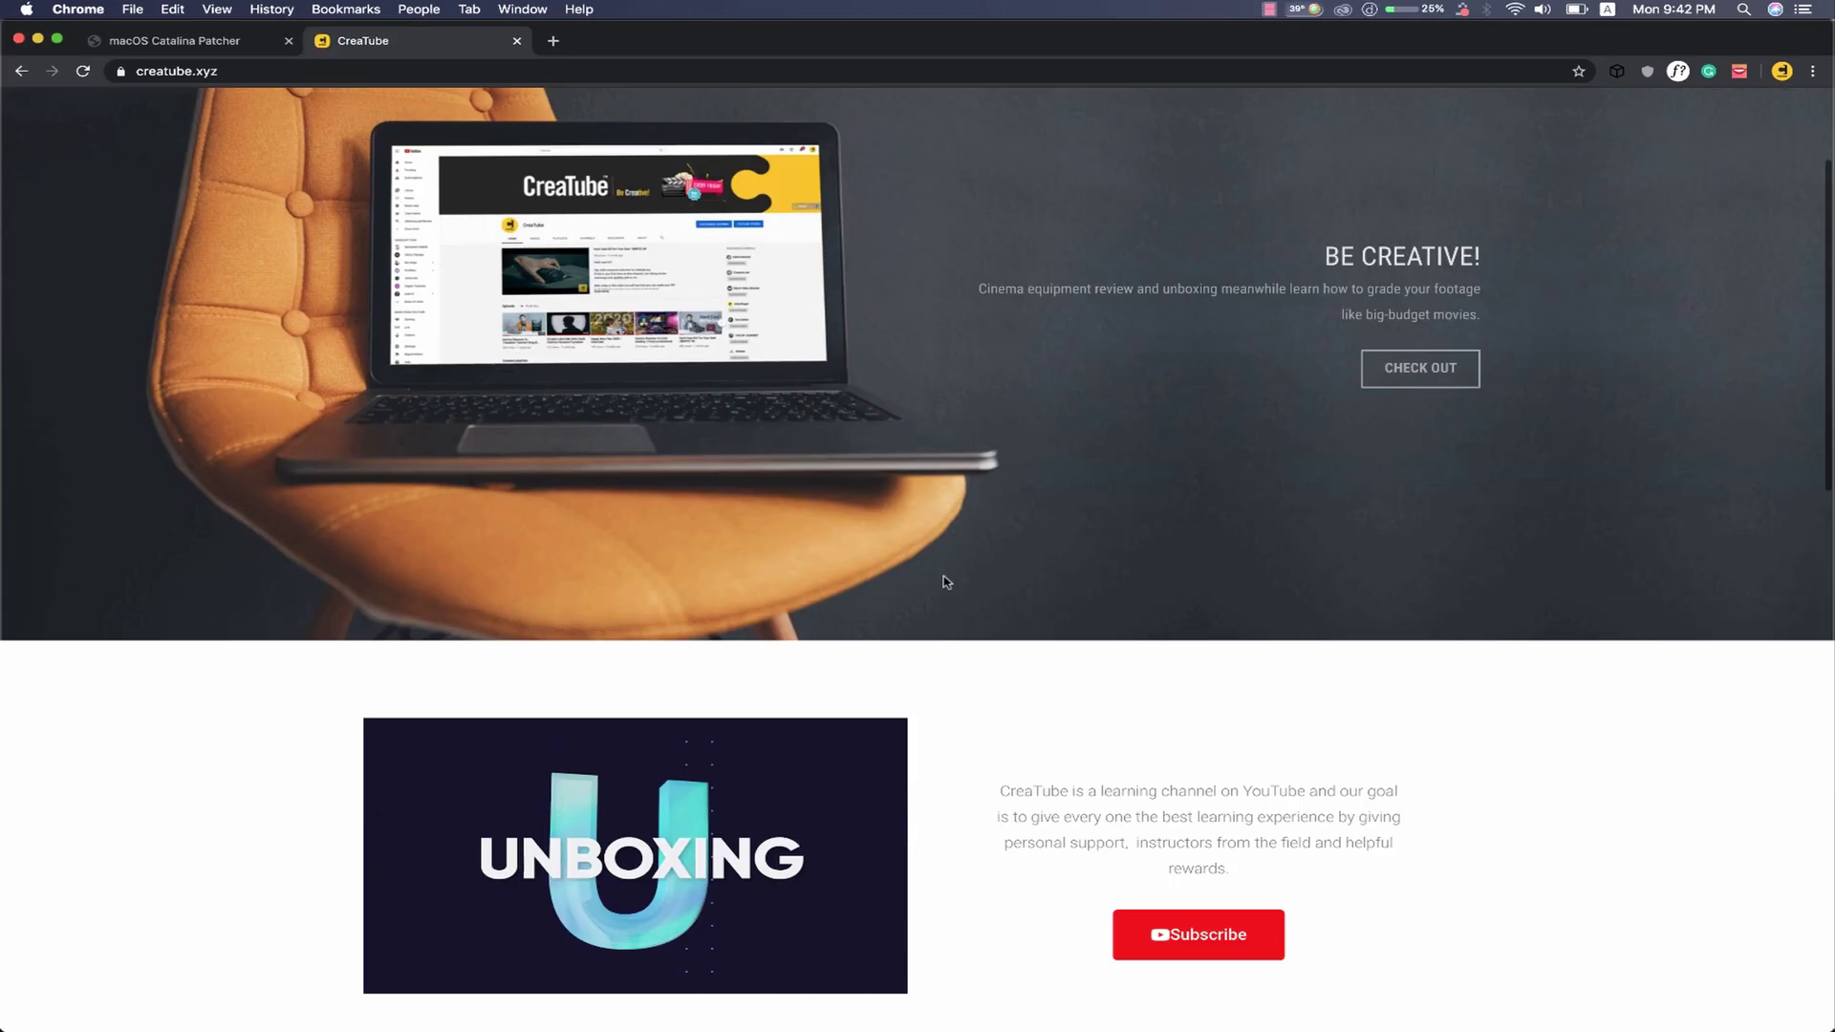
scroll(945, 582, down, 2)
scroll(1054, 582, down, 2)
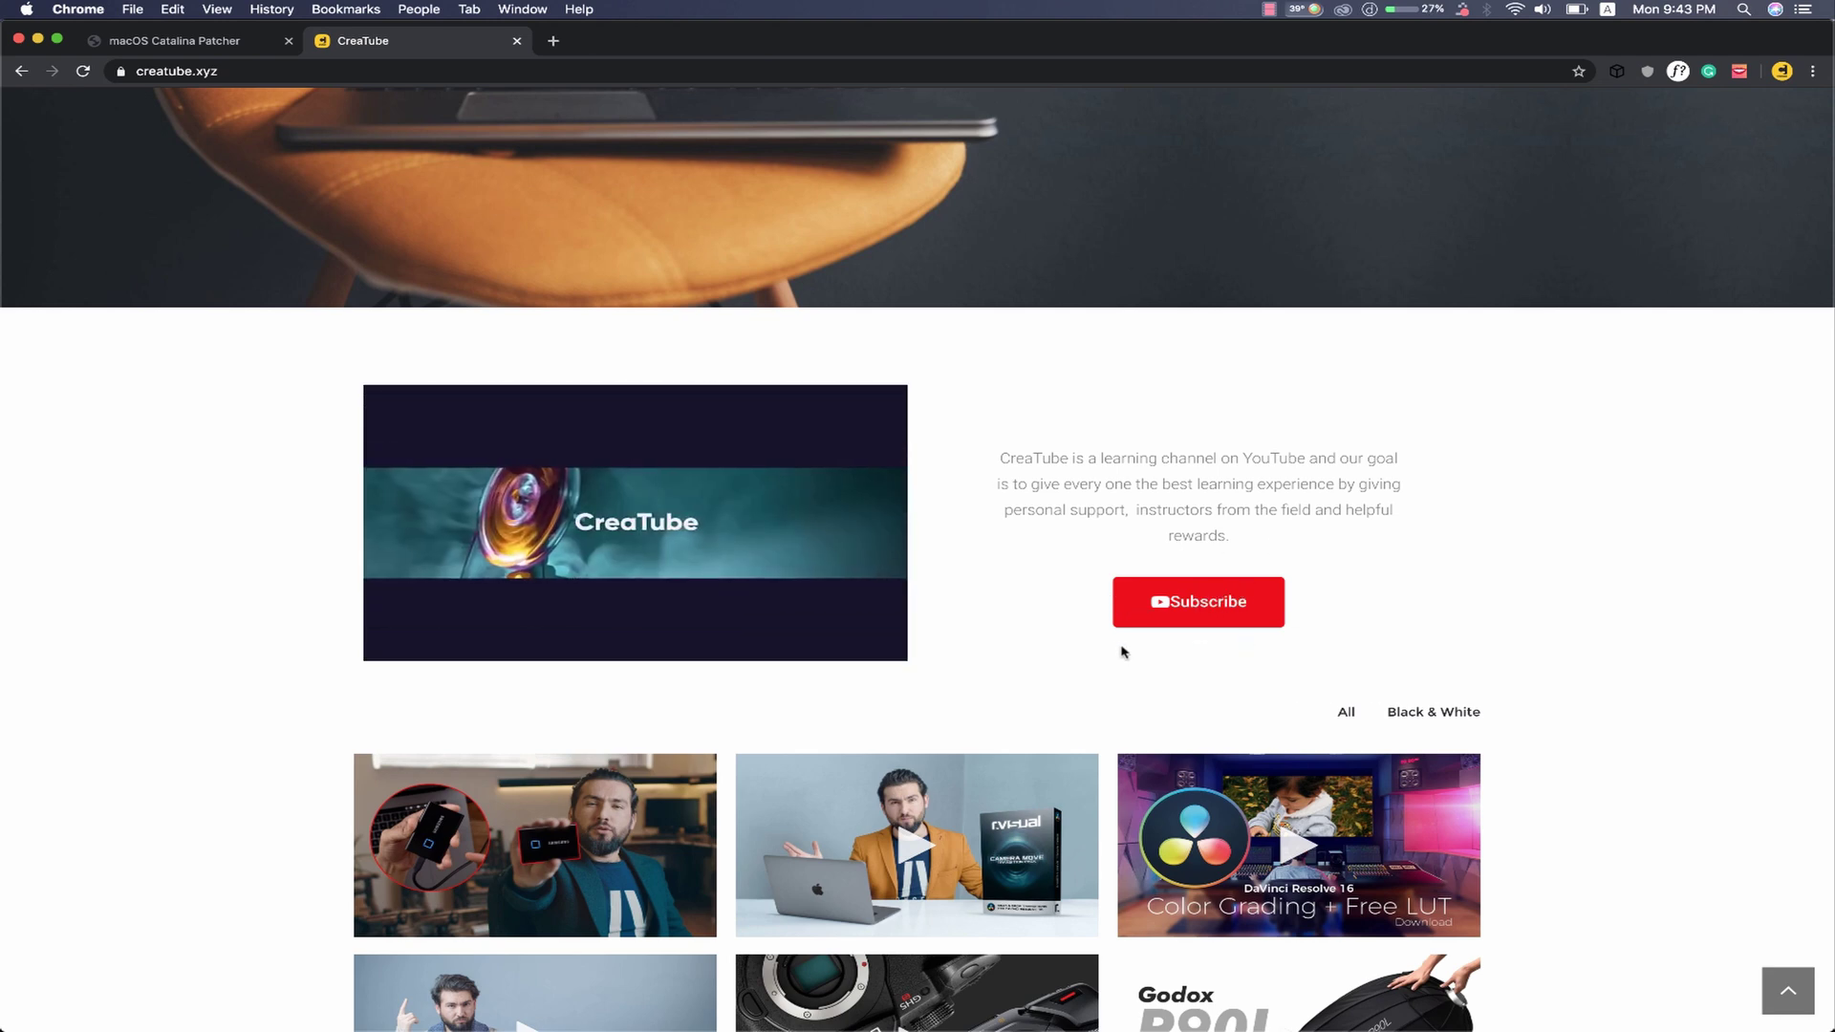
scroll(1175, 607, down, 3)
scroll(1183, 612, down, 2)
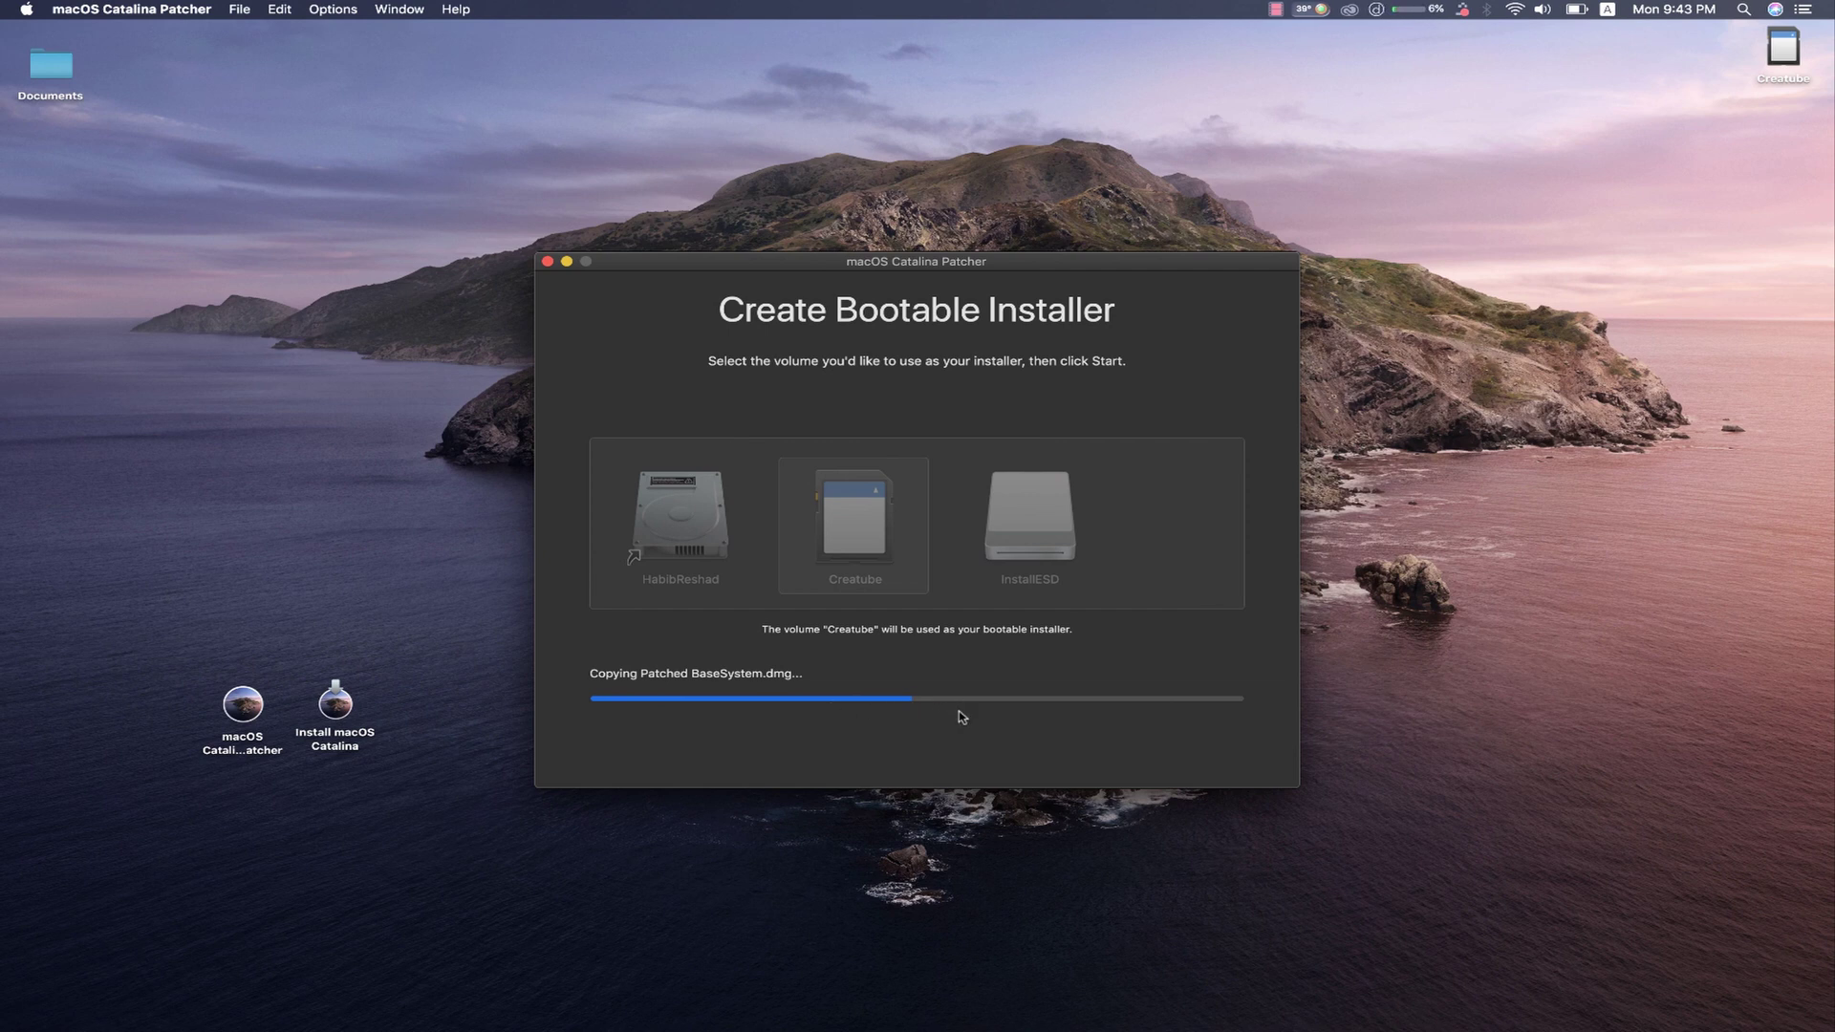
- Return to the patcher while it patches and copies InstallESD.dmg, past halfway
click(1270, 11)
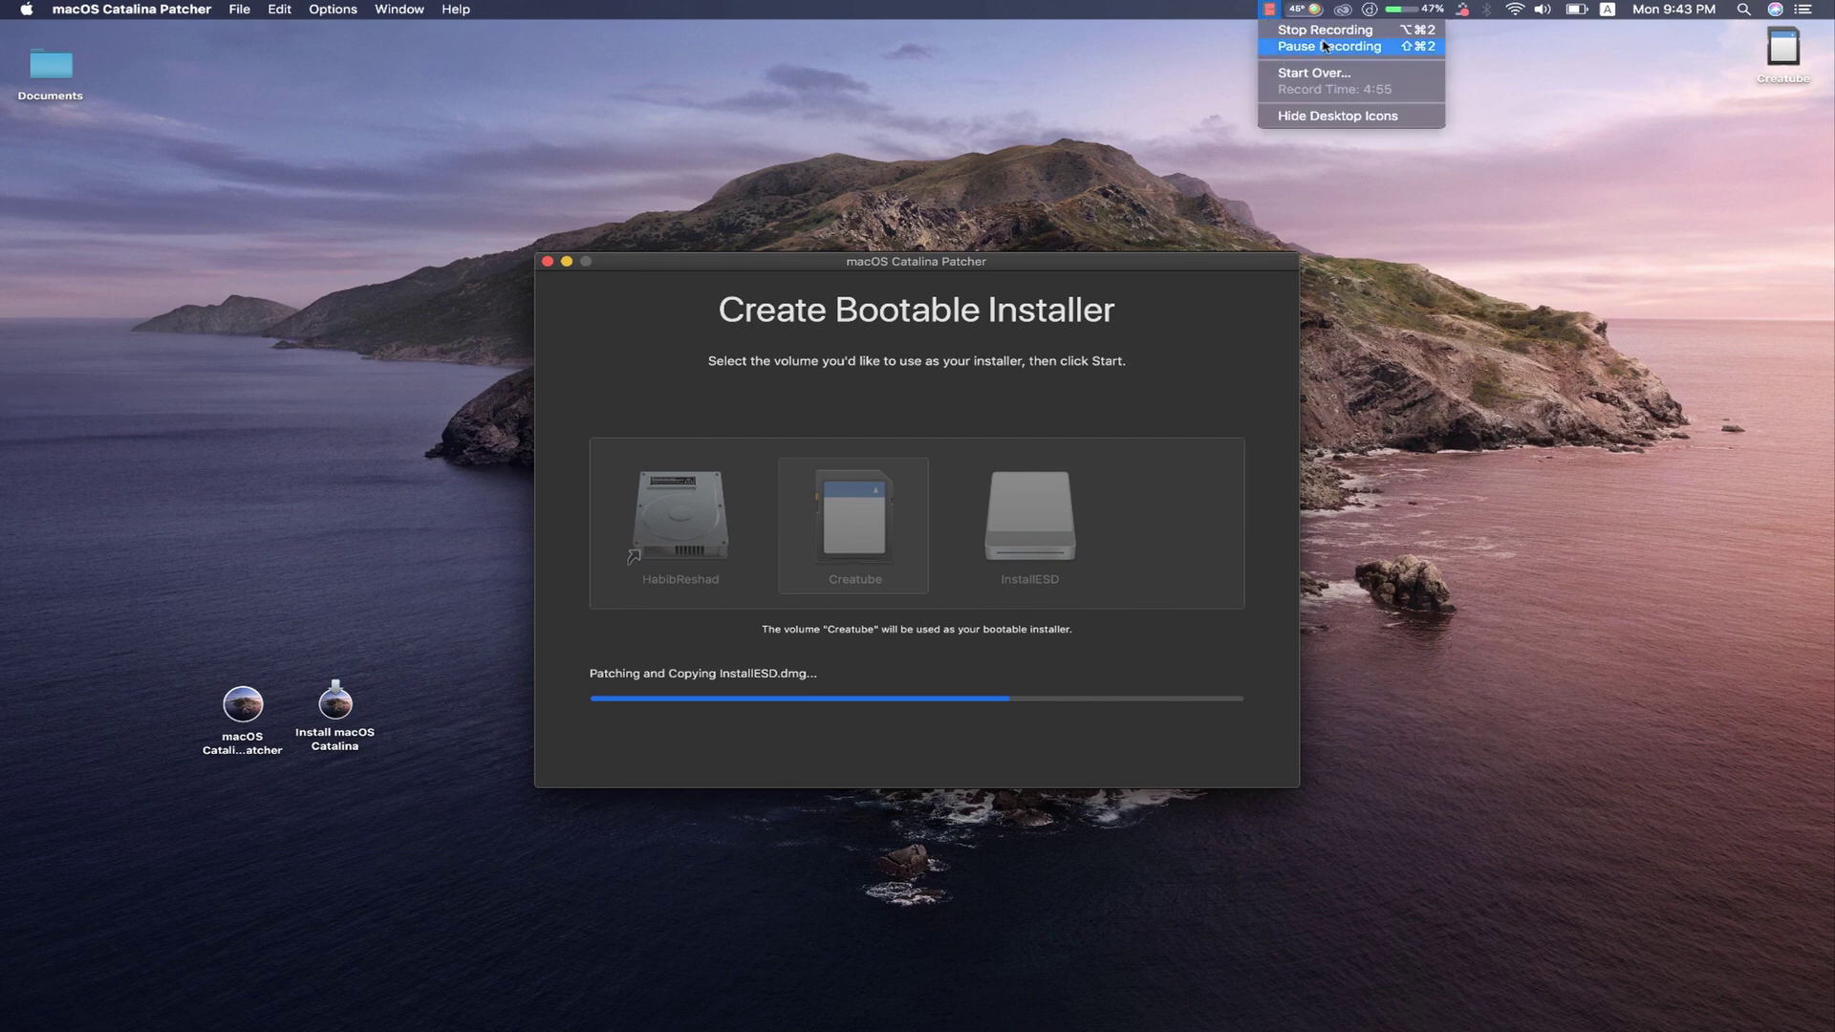